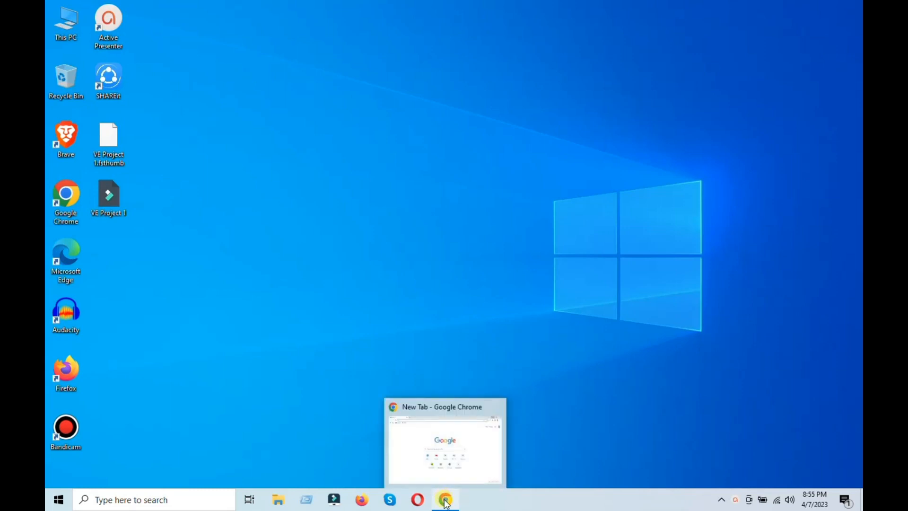
Switch to Chrome and open the canva.com website.
click(446, 502)
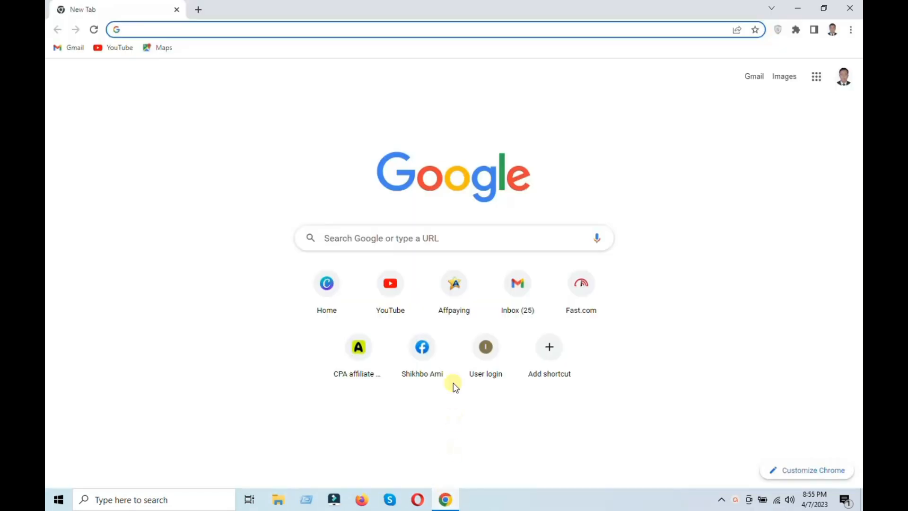
click(400, 233)
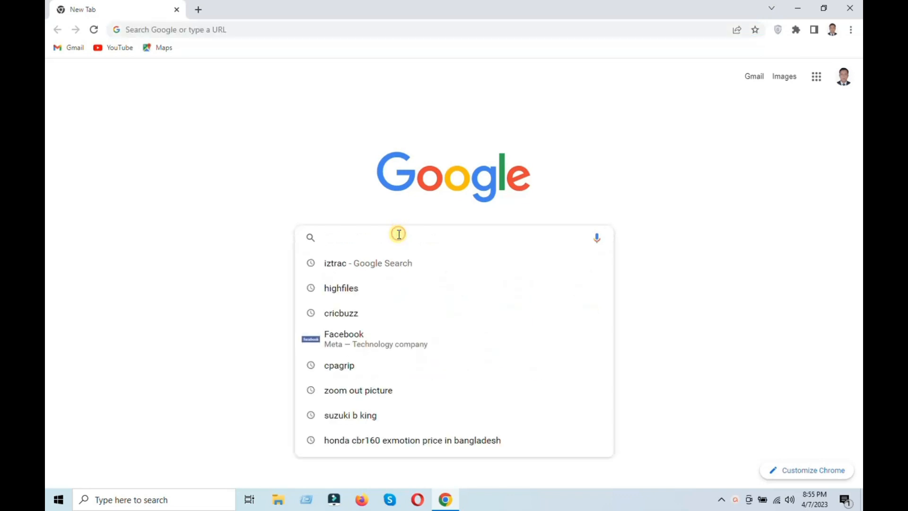
text(canva)
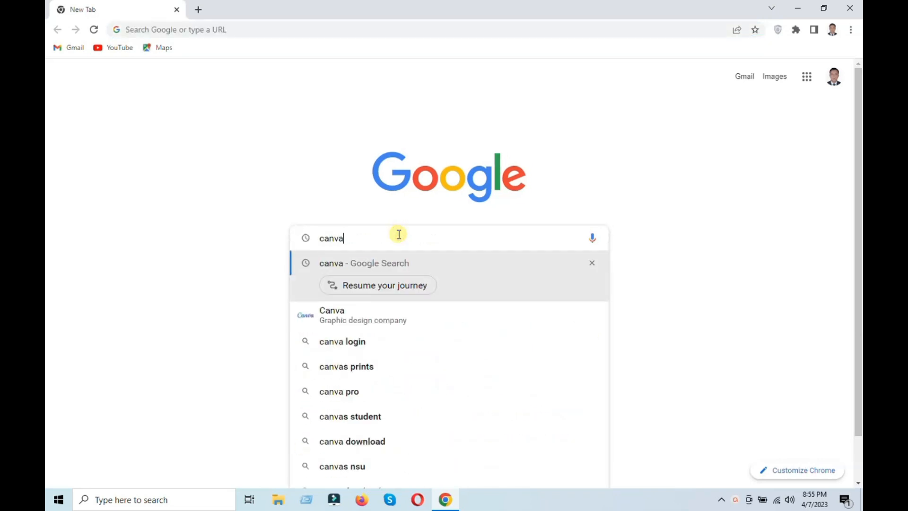
text(.com)
key(Return)
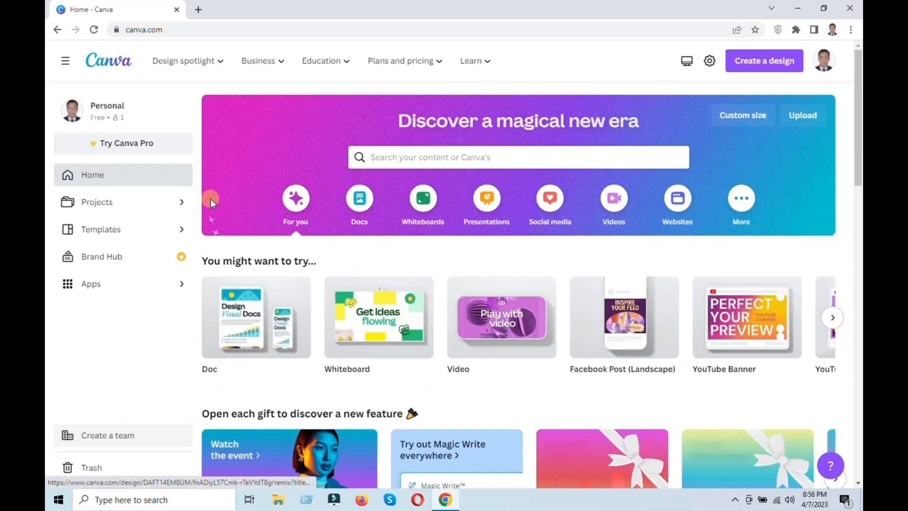
mouse_move(175, 68)
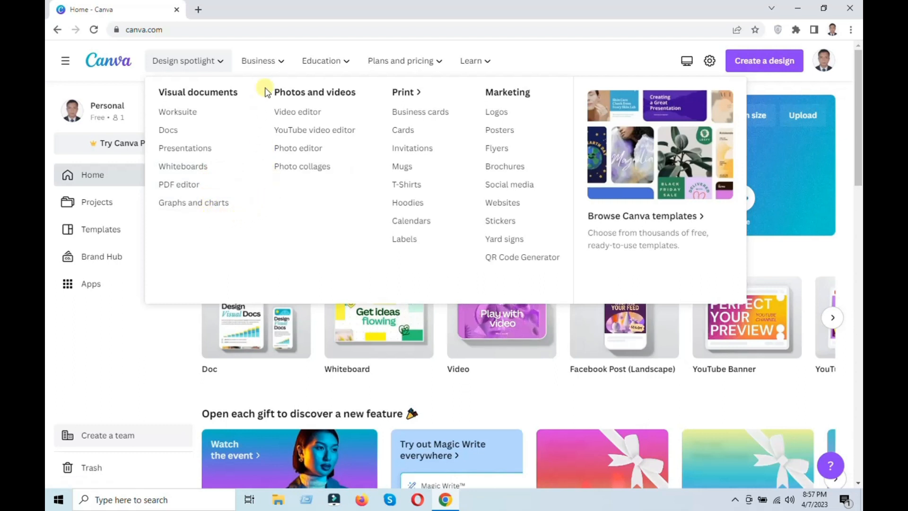
mouse_move(274, 62)
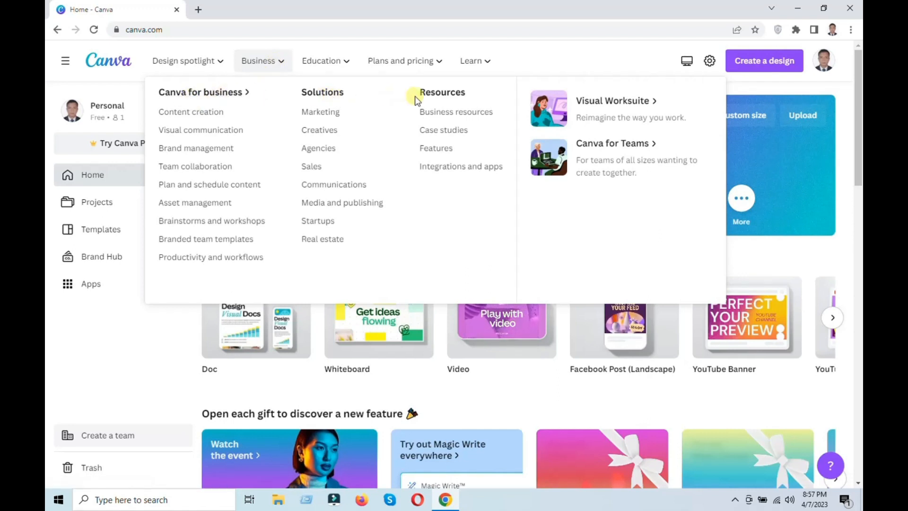
mouse_move(346, 65)
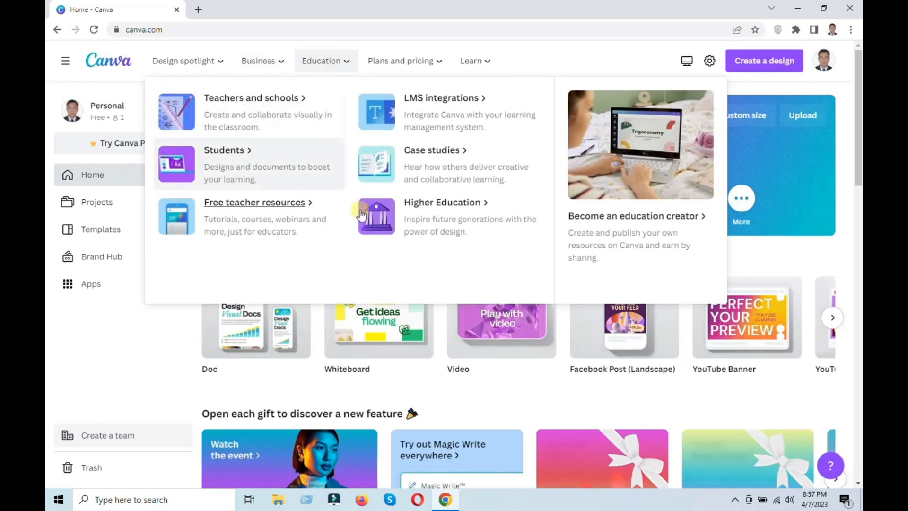
mouse_move(425, 68)
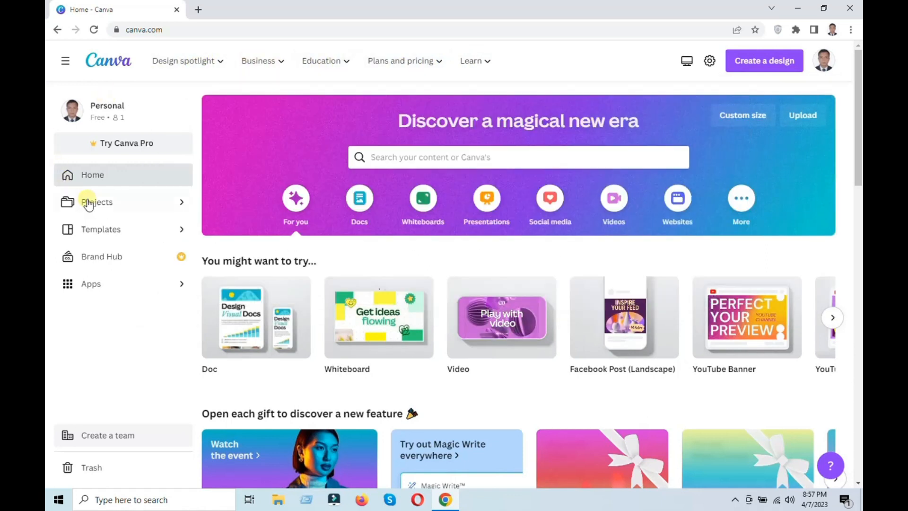
Find the Black Pink Bold Elegant Monogram Personal Brand Logo among the templates, preview its dark version and open the template for customizing.
click(99, 229)
scroll(538, 292, down, 3)
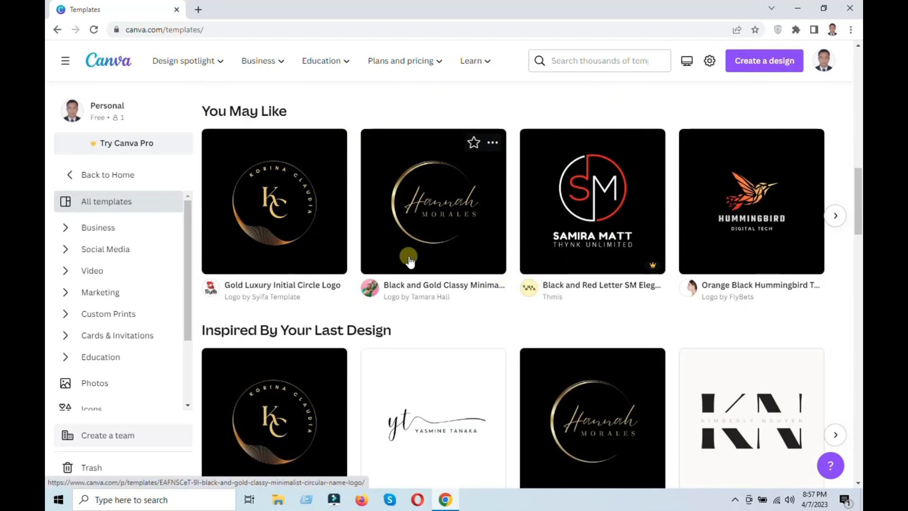
scroll(410, 261, down, 3)
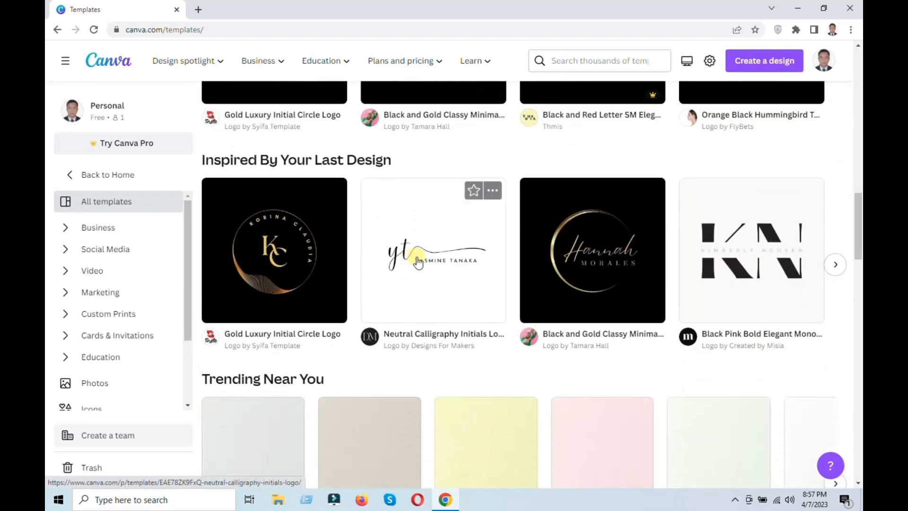
click(725, 274)
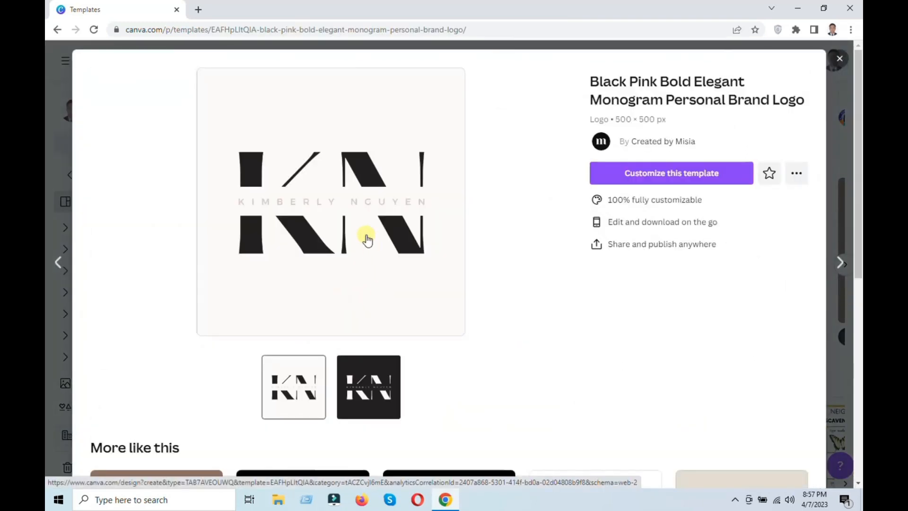
click(369, 364)
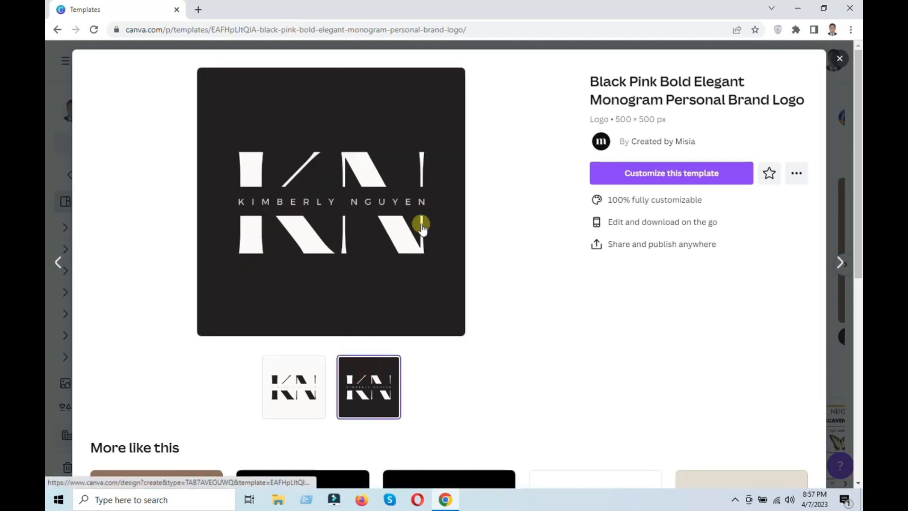
click(674, 180)
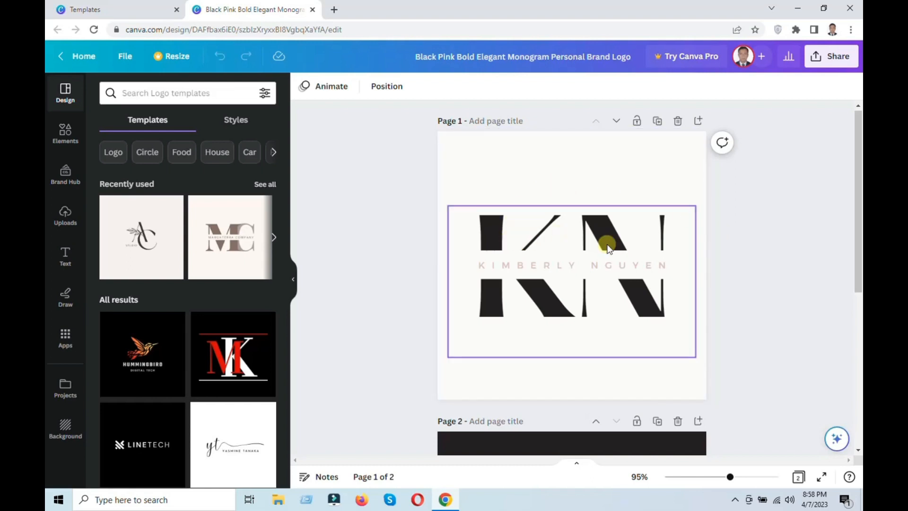
Replace the name text across the KN monogram on page 1 with the new brand owner's full name.
double_click(560, 267)
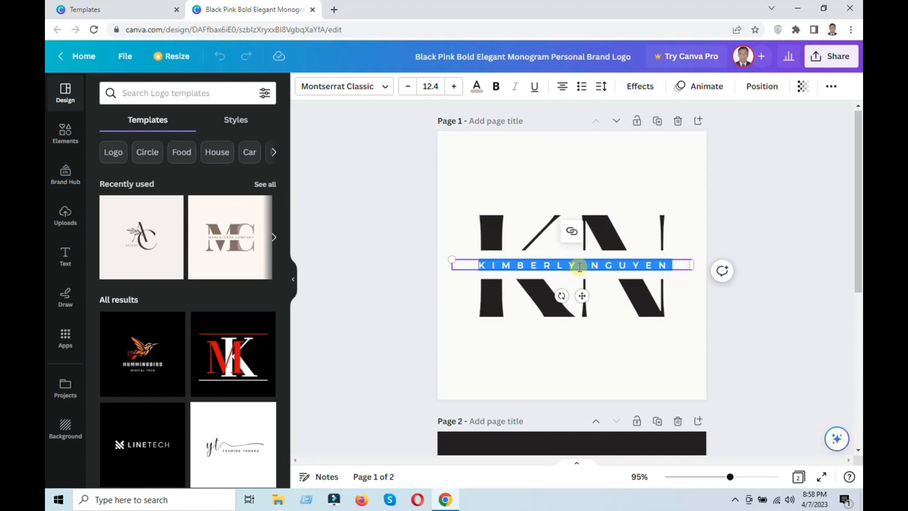
click(579, 266)
drag(667, 265, 515, 259)
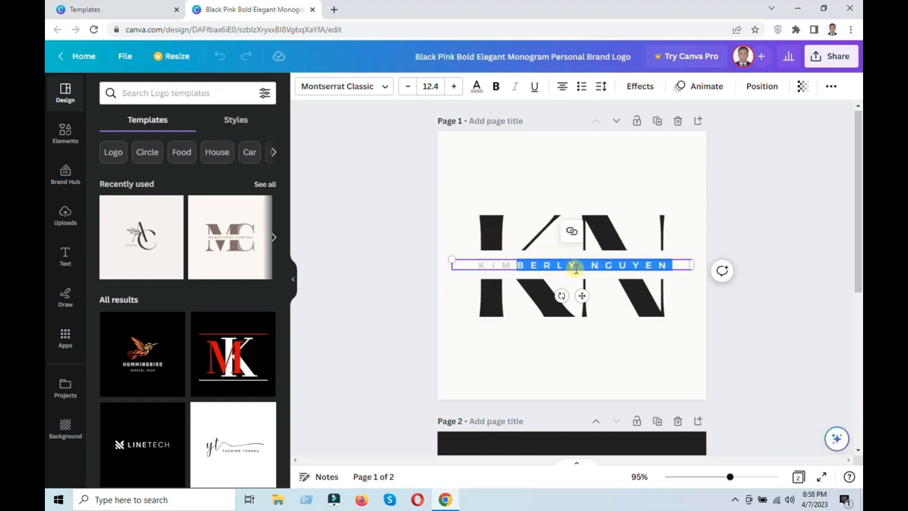
click(575, 268)
key(BackSpace)
key(BackSpace)
key(BackSpace)
key(BackSpace)
key(BackSpace)
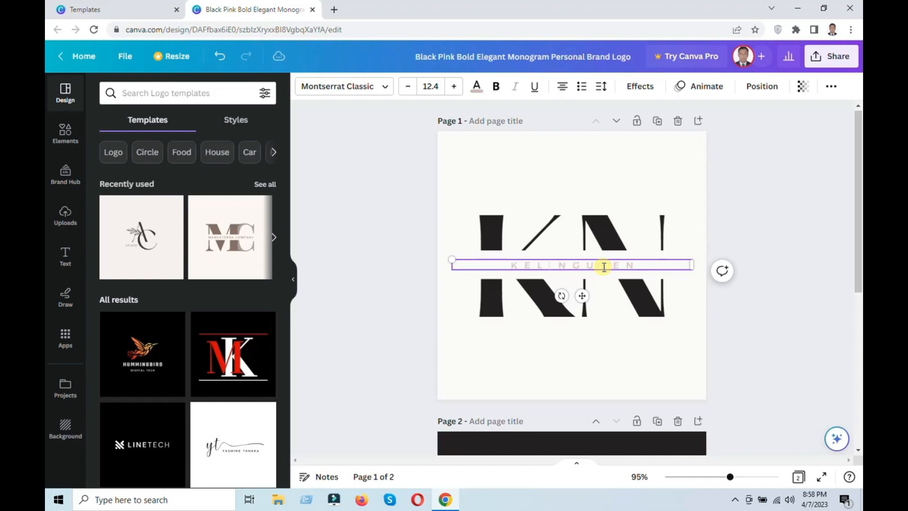
key(BackSpace)
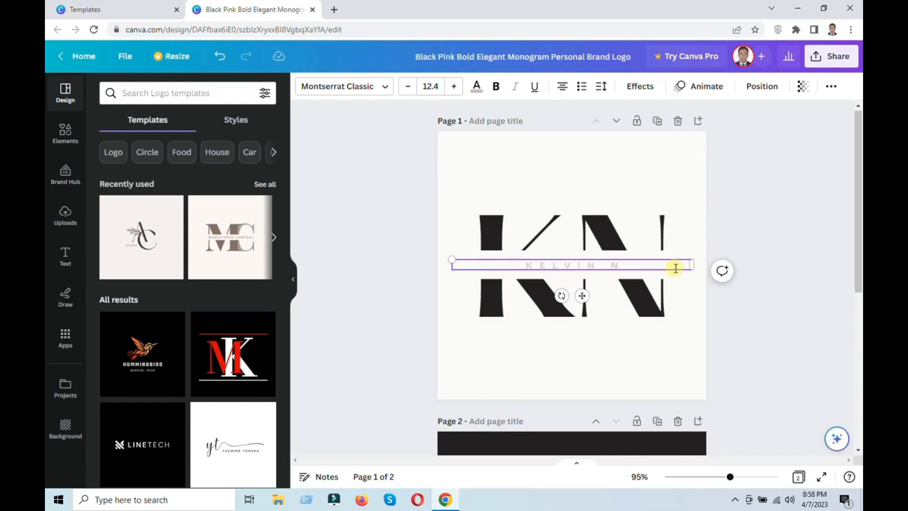
Set the page 1 background to the default gray-to-white gradient.
click(628, 367)
click(304, 86)
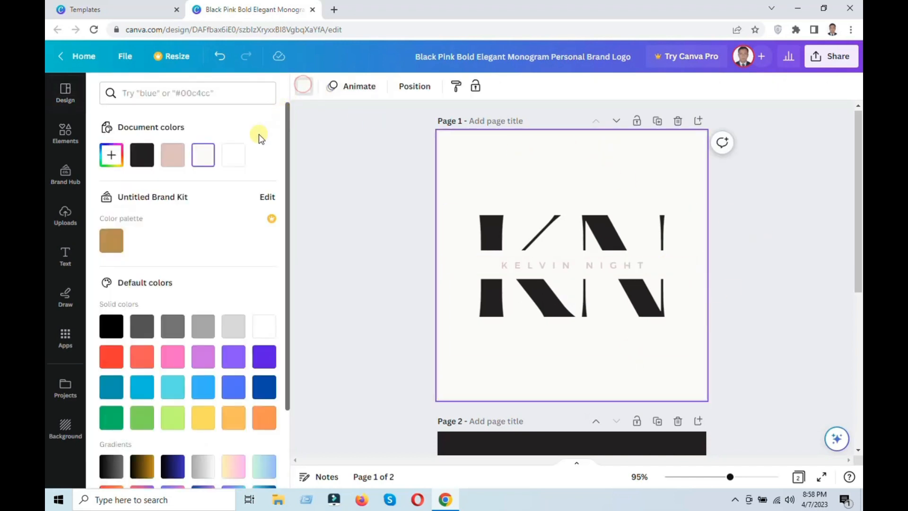
click(233, 328)
click(173, 326)
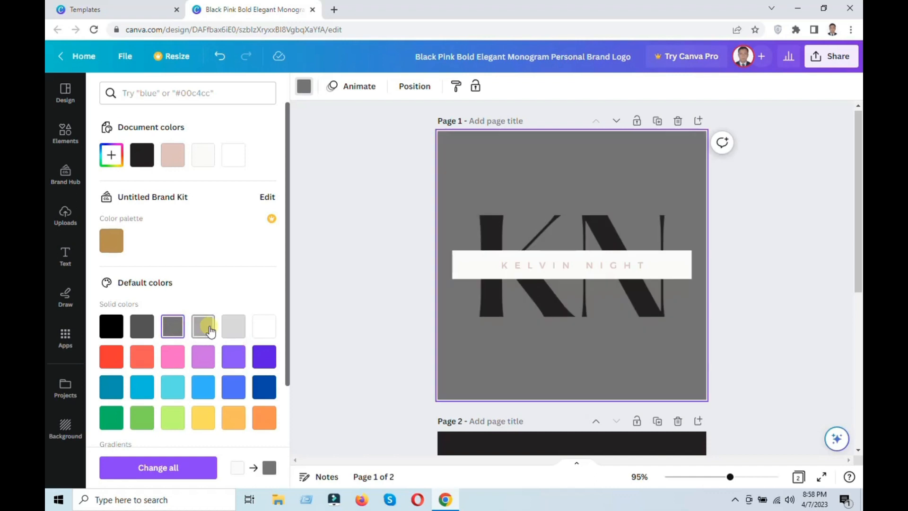
scroll(227, 407, down, 3)
click(213, 335)
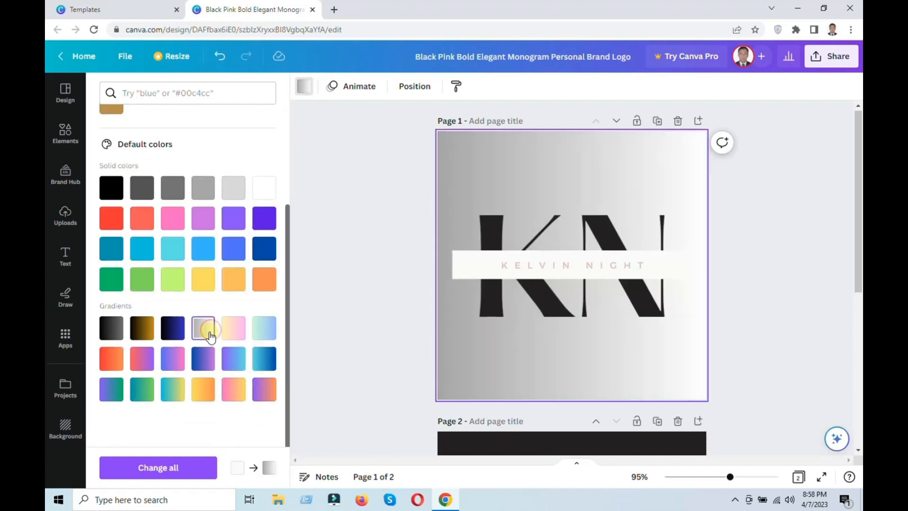
click(381, 307)
Recolor the bar behind the name on page 1 to the default solid medium gray and deselect it.
click(461, 278)
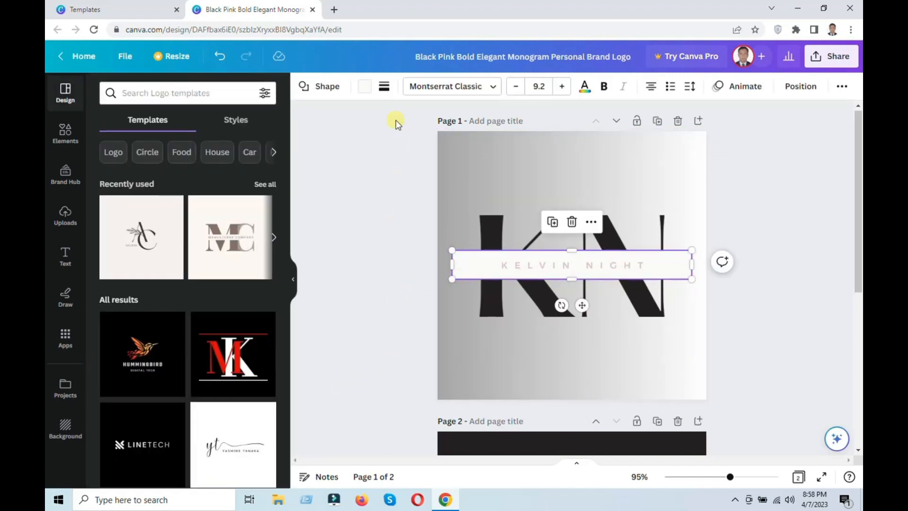
click(368, 86)
click(112, 186)
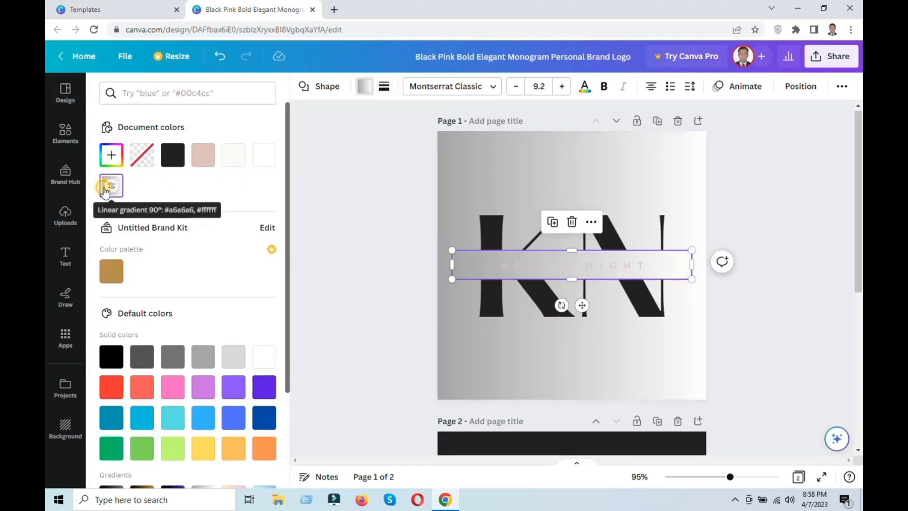
click(111, 356)
scroll(199, 398, down, 3)
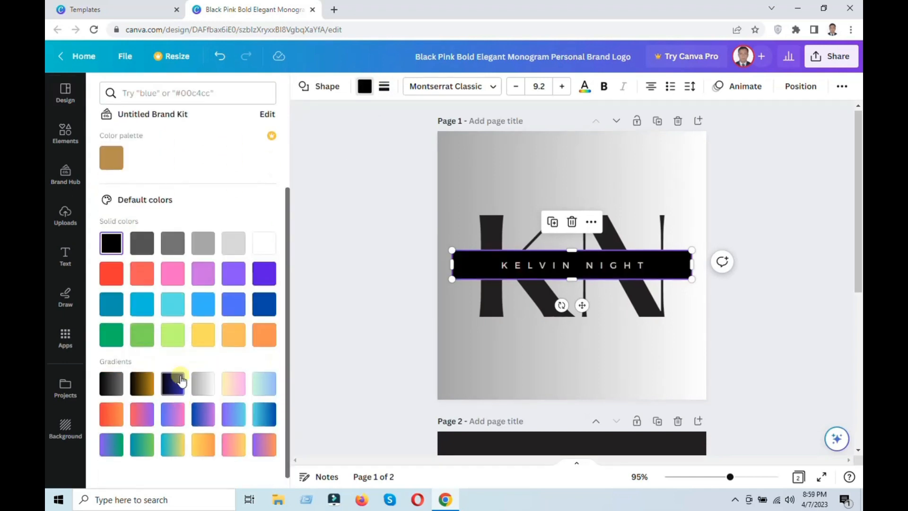
click(174, 336)
click(207, 388)
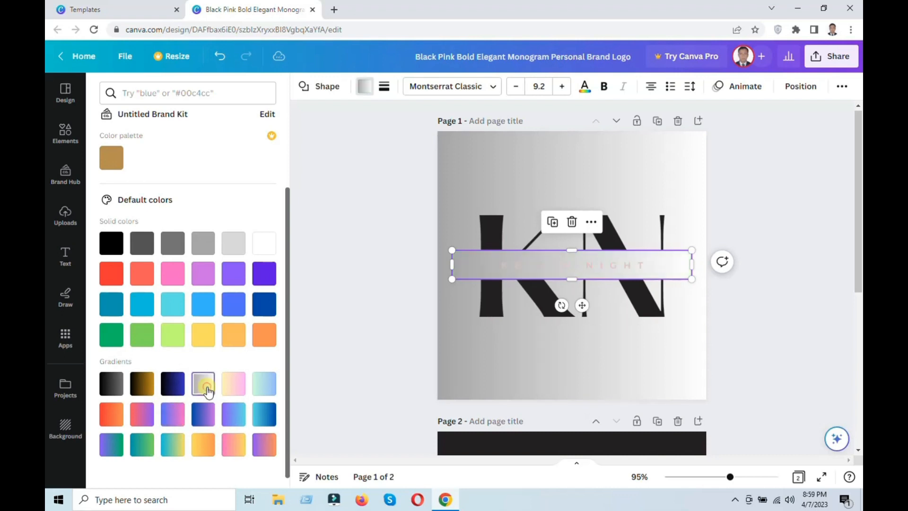
click(171, 242)
click(527, 372)
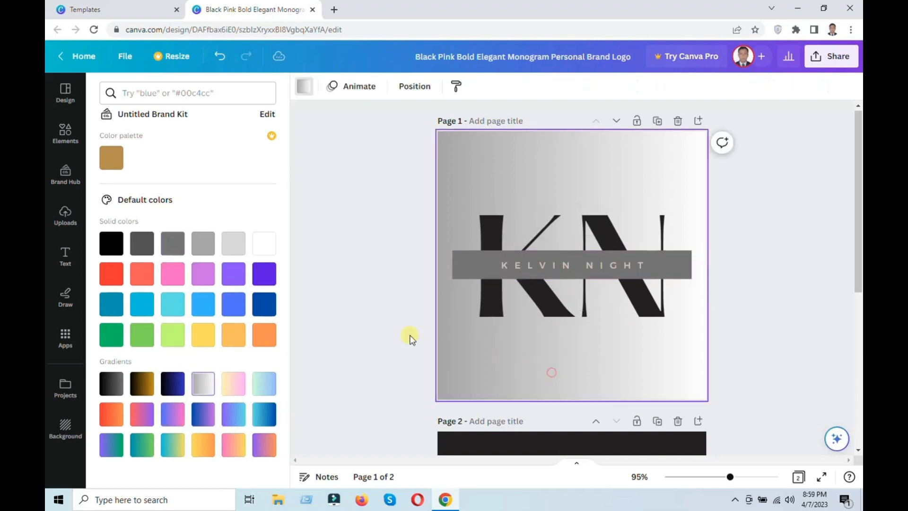
click(382, 326)
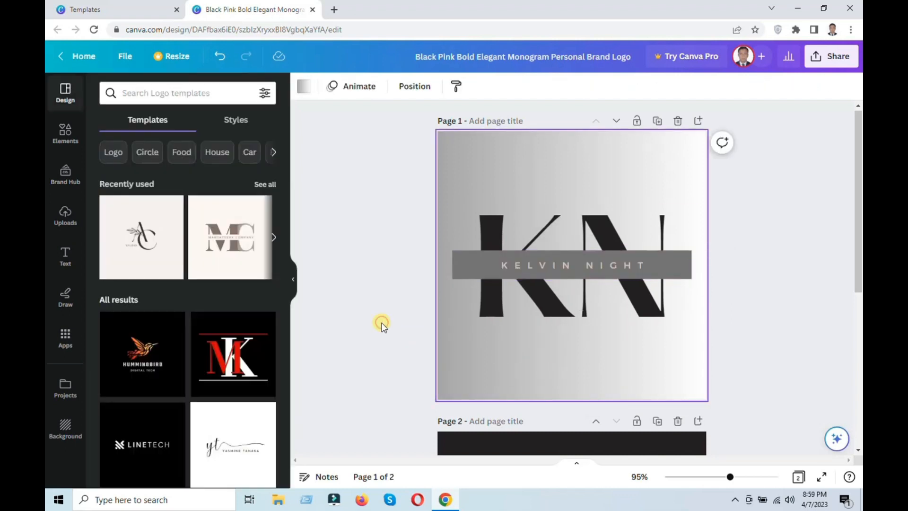
click(764, 239)
Download all pages of the logo design as PNG files at 500 × 500 px.
click(838, 57)
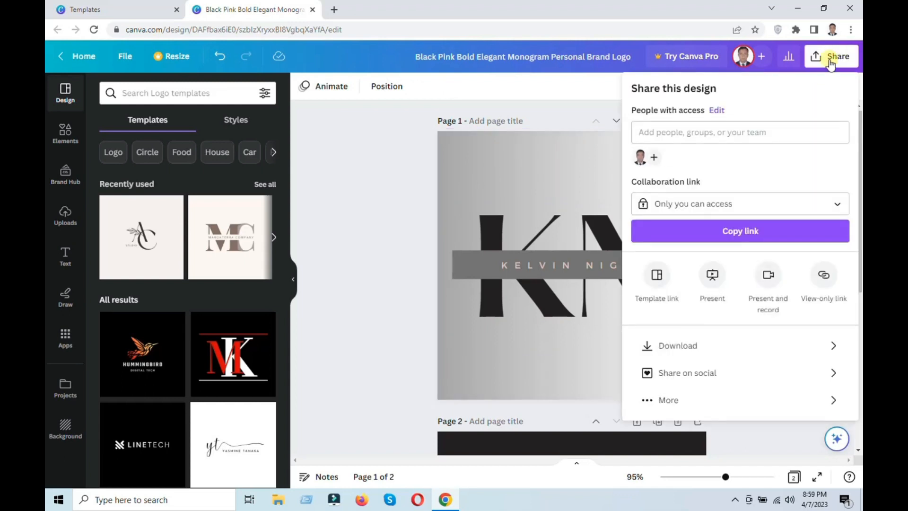
click(703, 347)
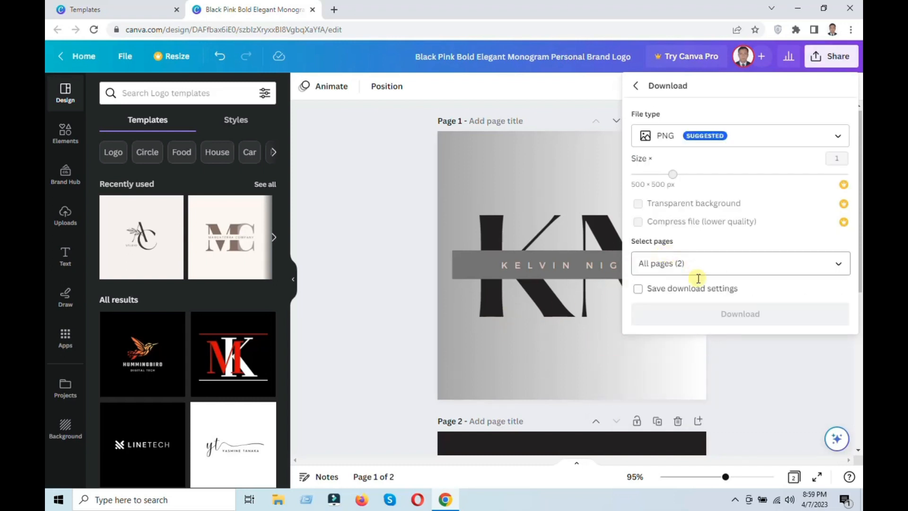
click(721, 319)
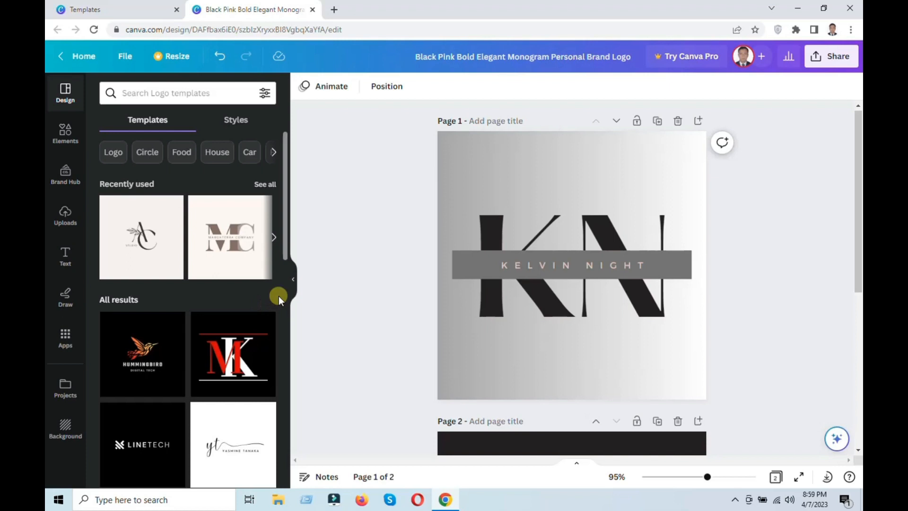
scroll(173, 318, down, 5)
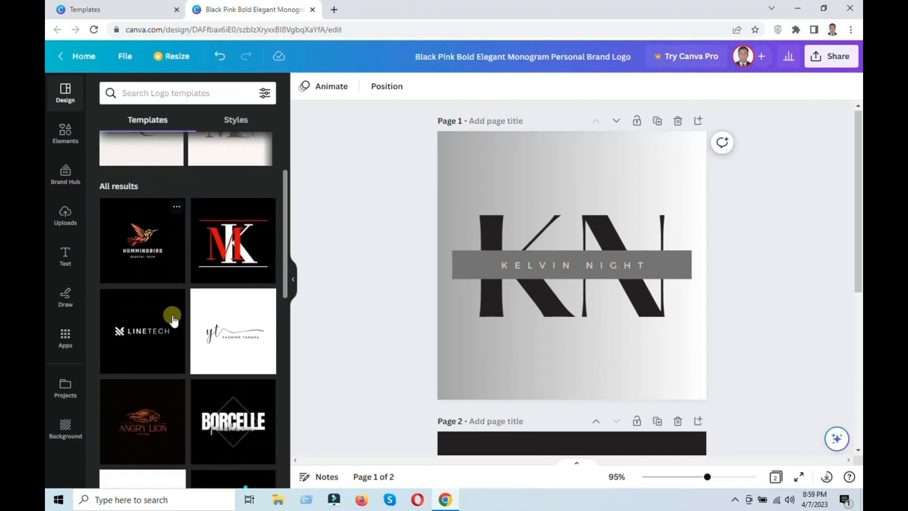
scroll(175, 319, down, 5)
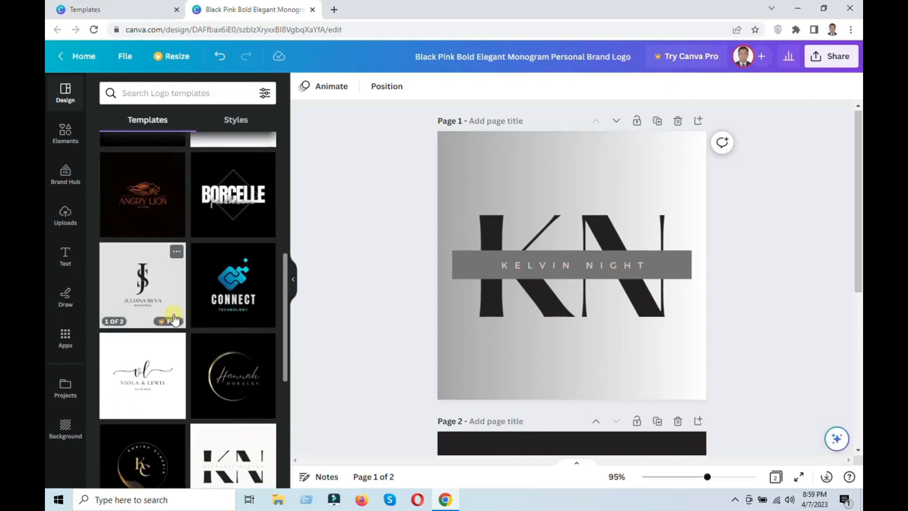
scroll(175, 319, down, 4)
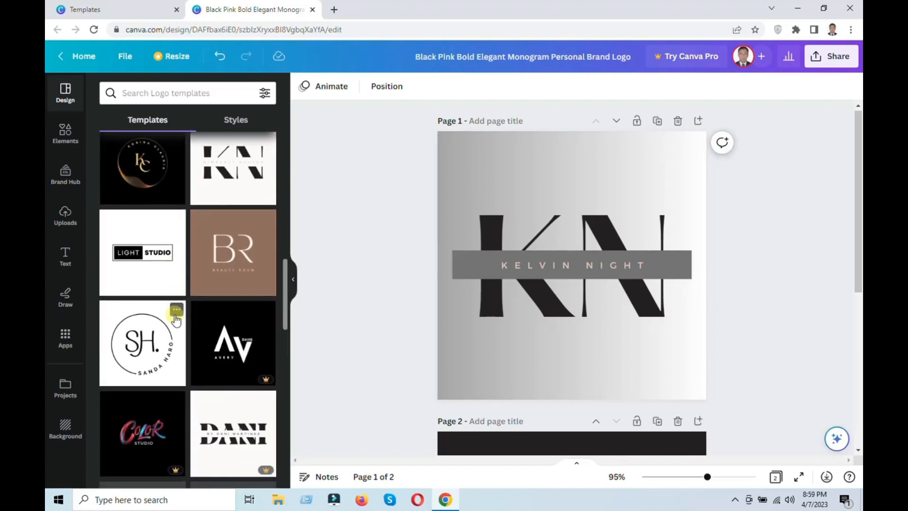
scroll(175, 319, down, 8)
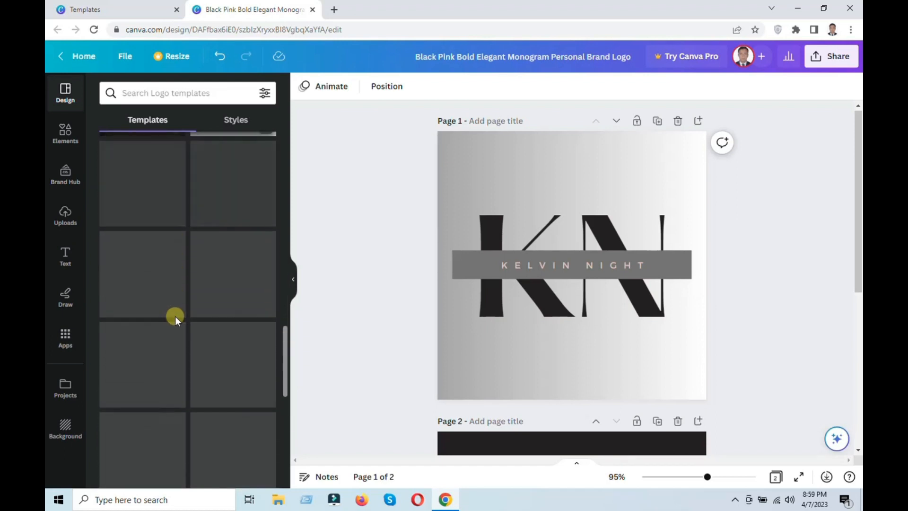
Return to the Templates page and close the monogram logo's preview.
click(107, 9)
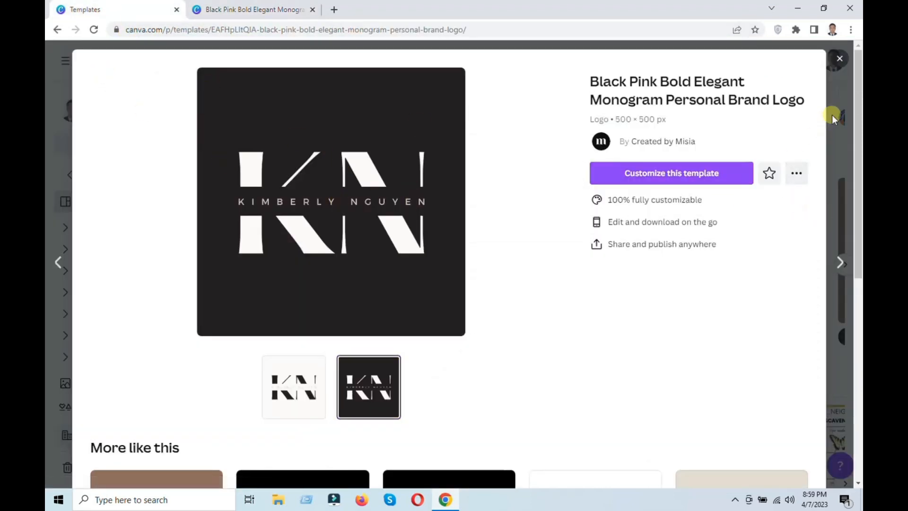
click(840, 58)
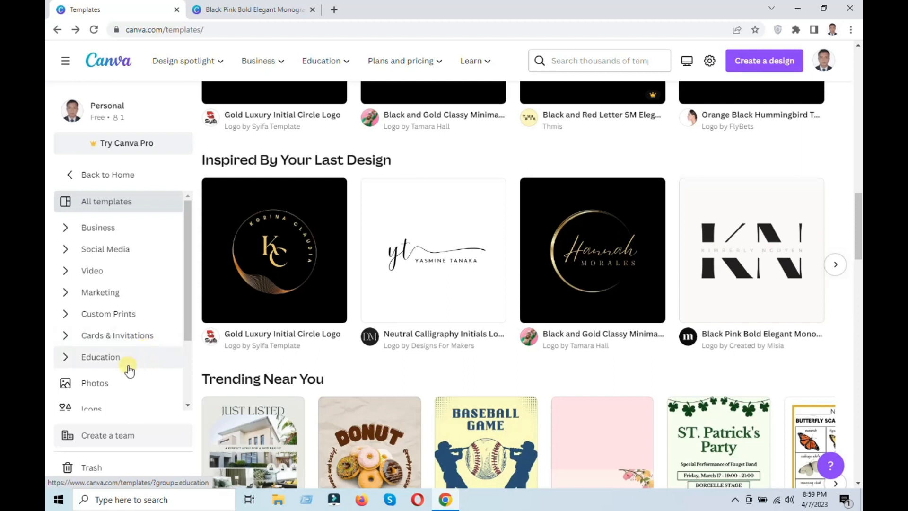
Open the Icons library and look through the popular icons.
scroll(134, 371, down, 1)
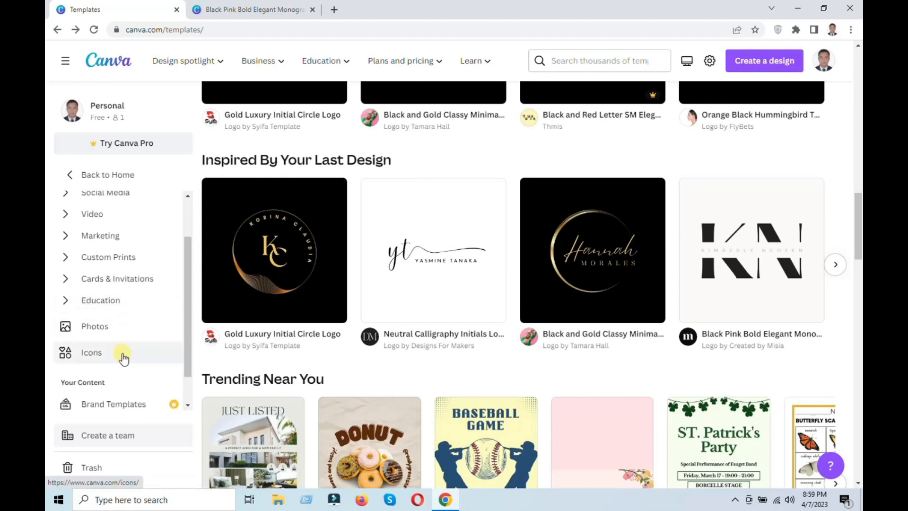
click(108, 359)
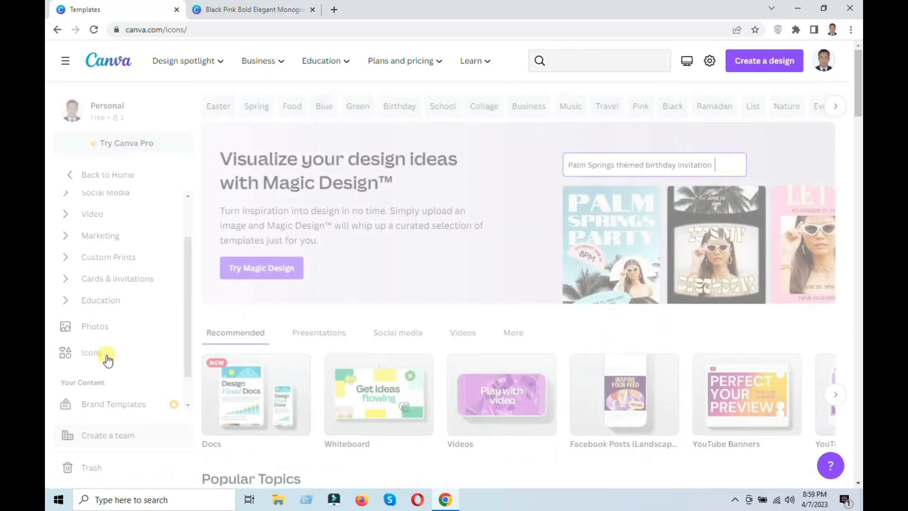
scroll(454, 302, down, 5)
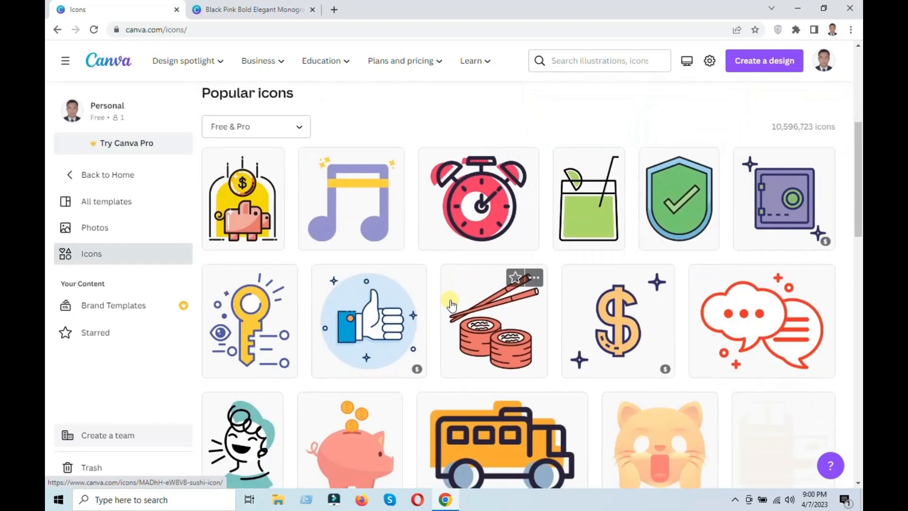
scroll(459, 303, down, 6)
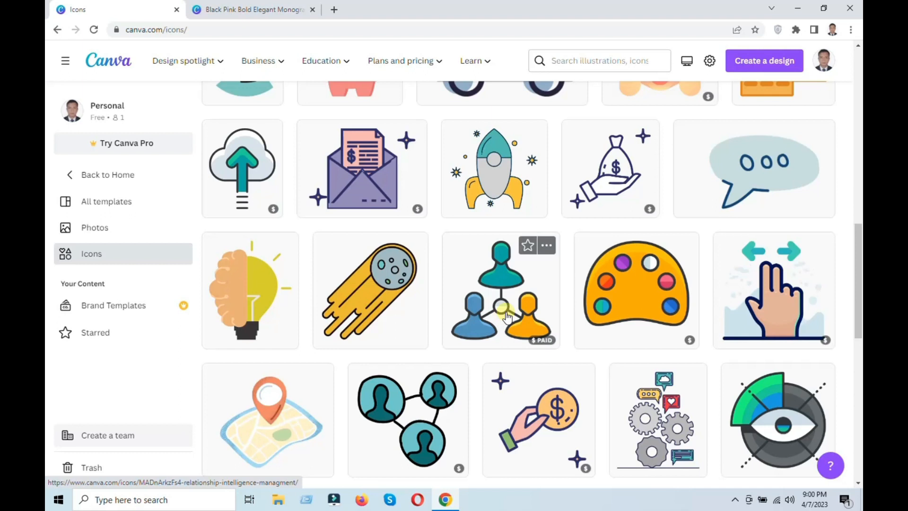
scroll(507, 317, down, 12)
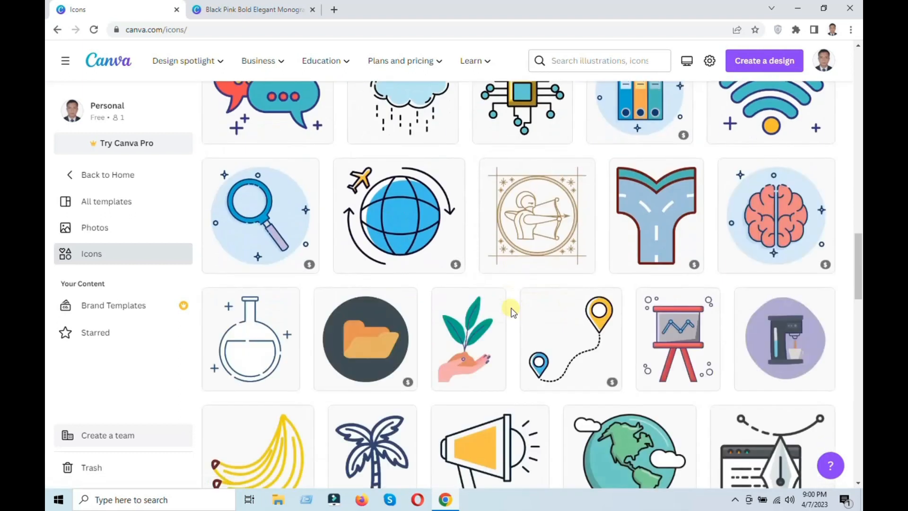
scroll(511, 310, up, 20)
Find the Minimalist Thank You Card among the Cards & Invitations templates and open it for customizing.
click(57, 30)
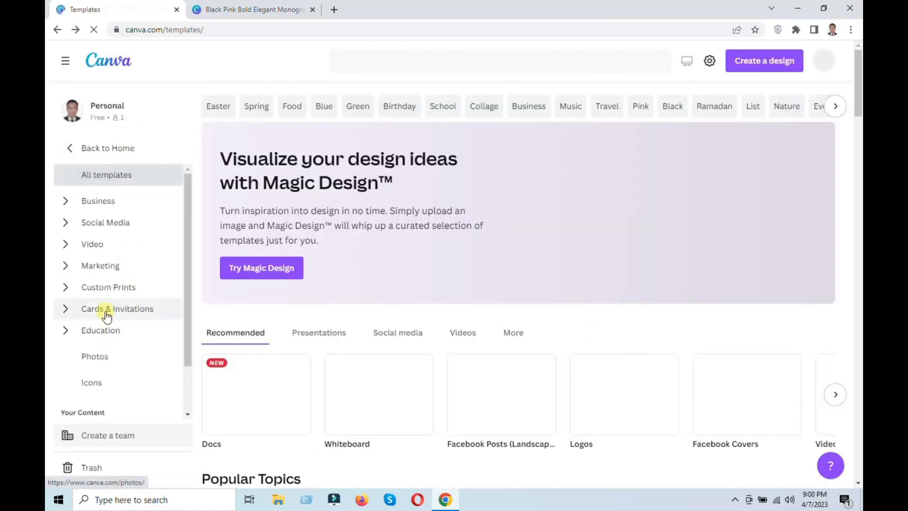
click(108, 309)
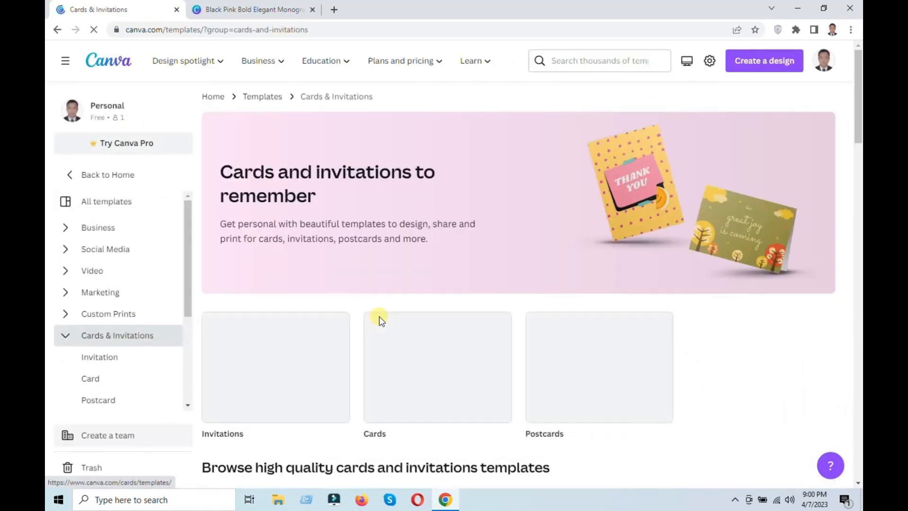
scroll(380, 316, down, 10)
scroll(379, 316, up, 10)
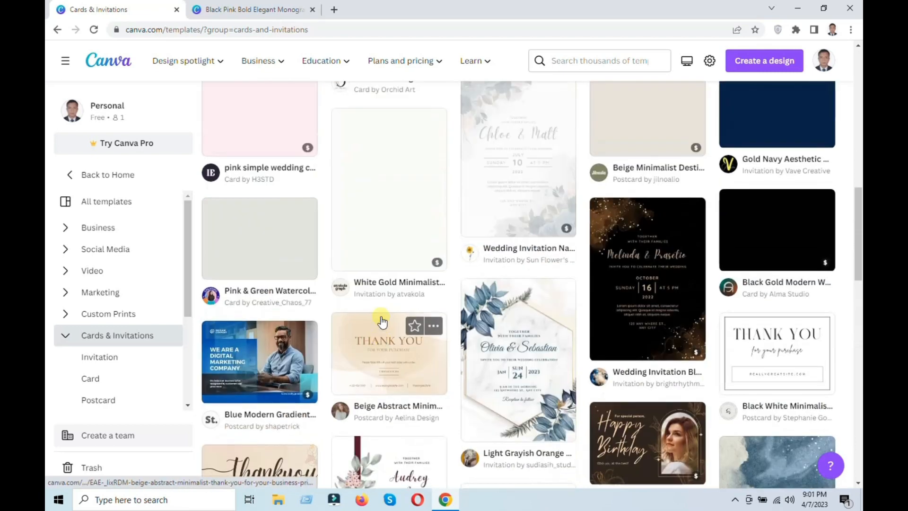
scroll(384, 324, down, 1)
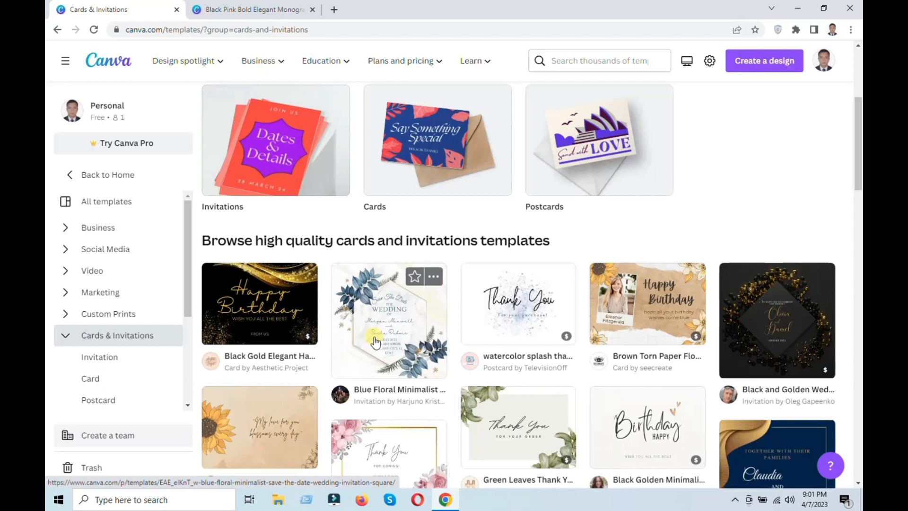
scroll(376, 340, down, 12)
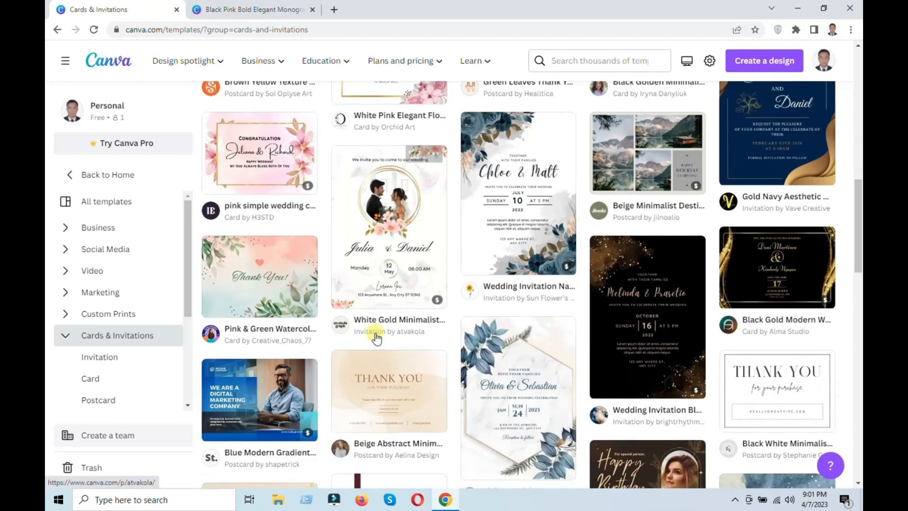
scroll(376, 338, down, 6)
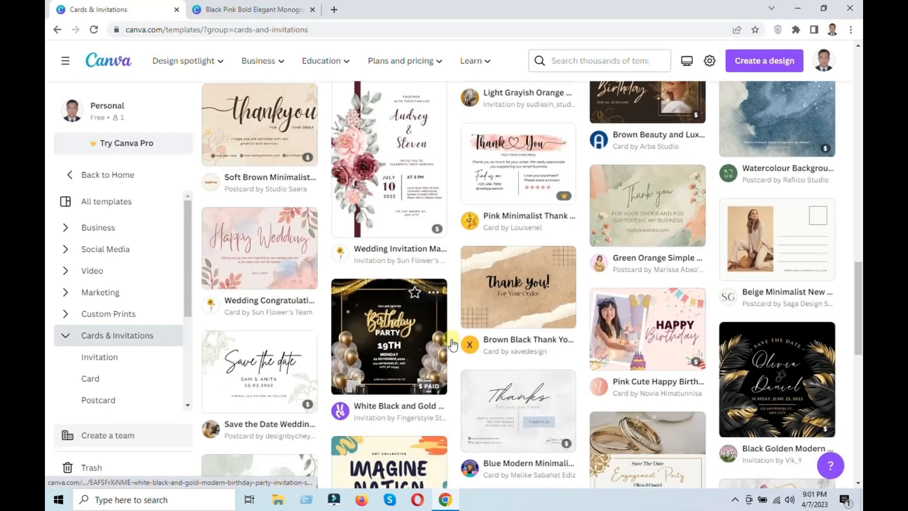
scroll(493, 334, down, 6)
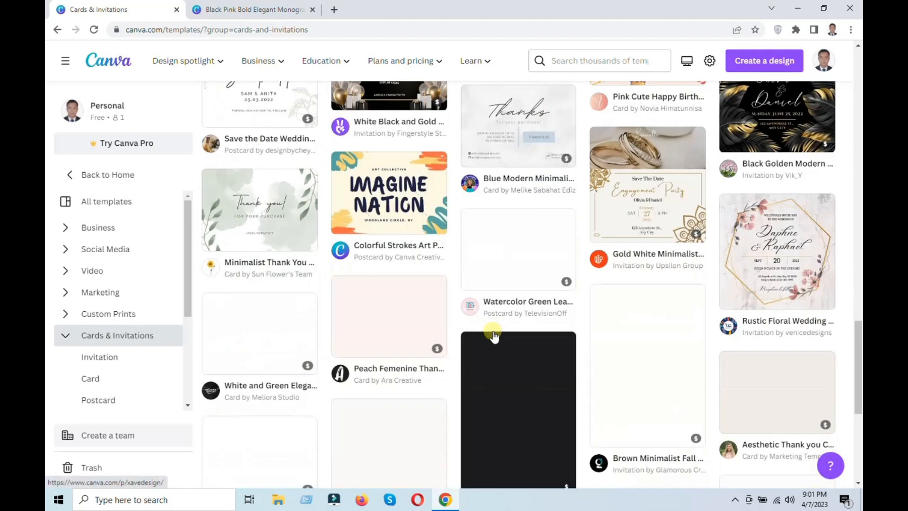
click(293, 185)
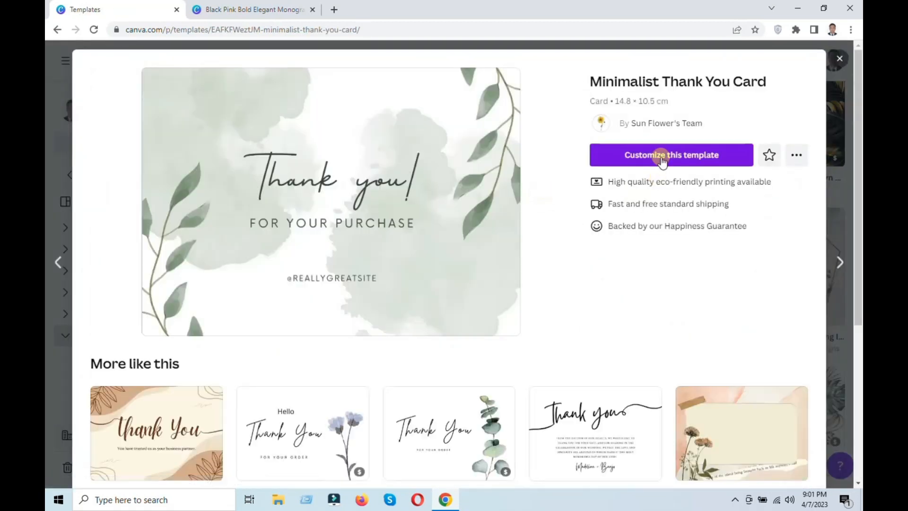
click(662, 156)
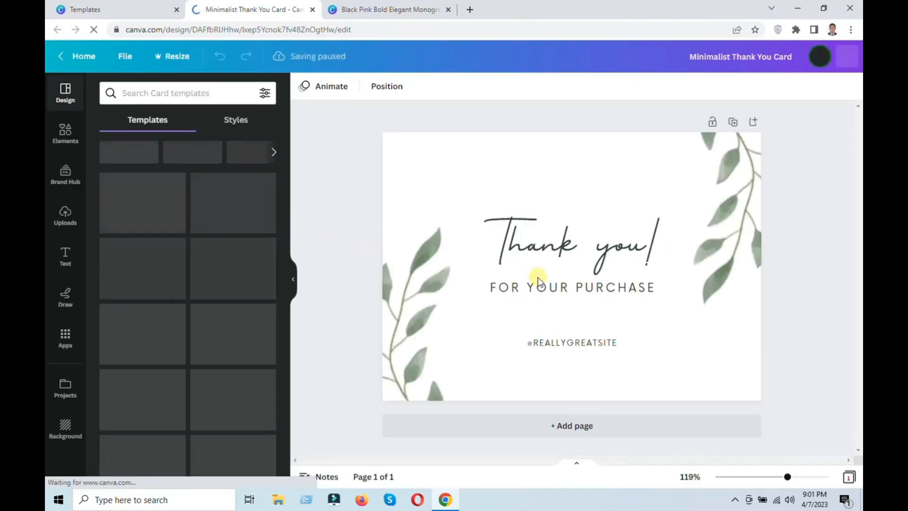
double_click(545, 238)
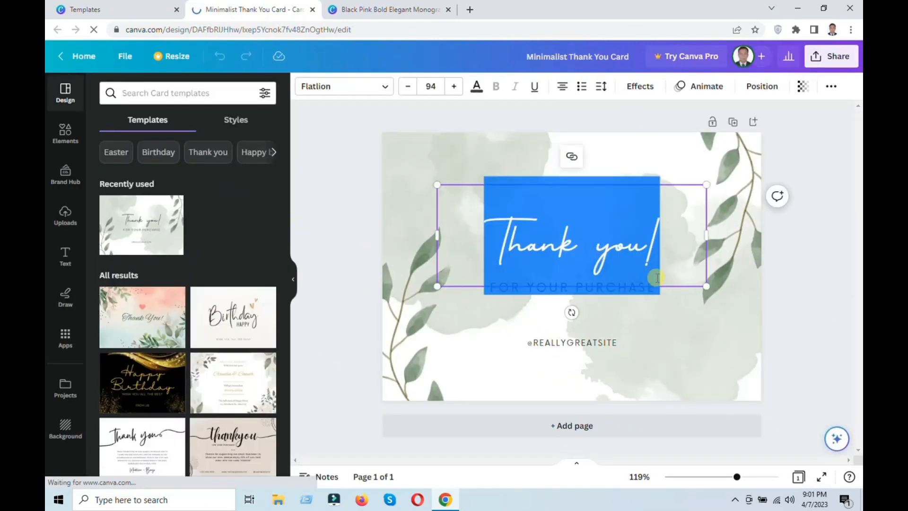
click(680, 311)
click(471, 316)
double_click(602, 342)
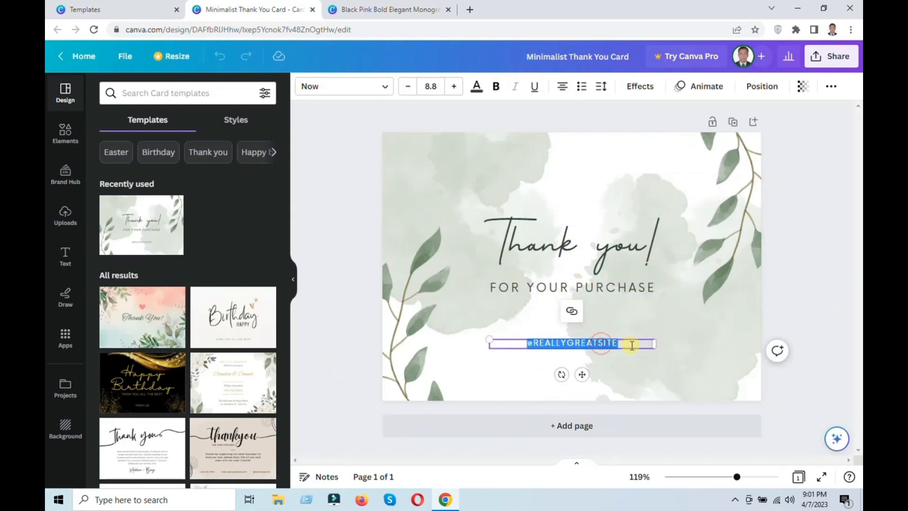
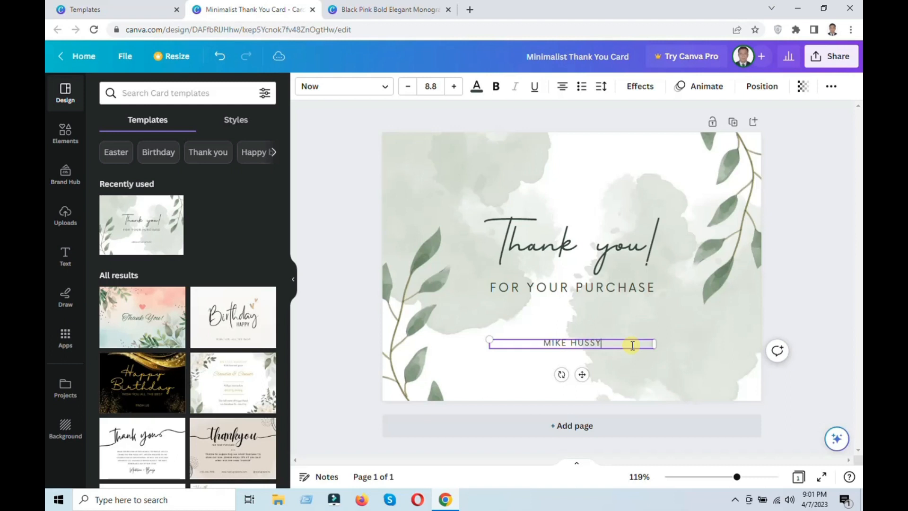
click(672, 331)
Try the Fresco, Belvedere, Latte and Astro filters on the watercolor splash behind "Thank" and settle on the Outrun filter.
click(416, 166)
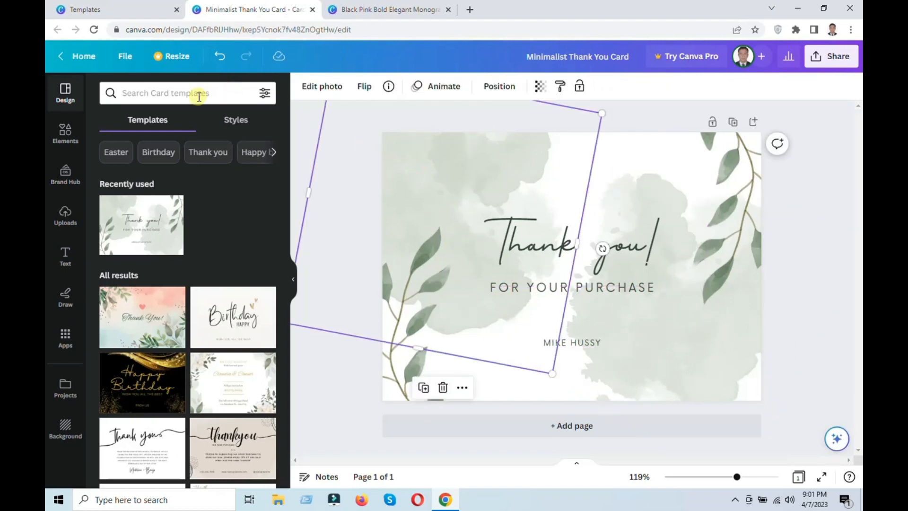
click(329, 88)
click(202, 294)
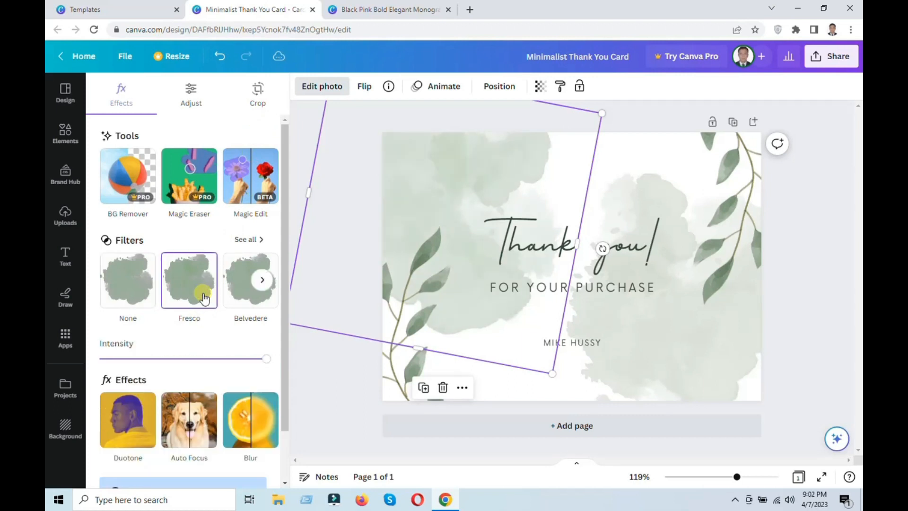
click(241, 284)
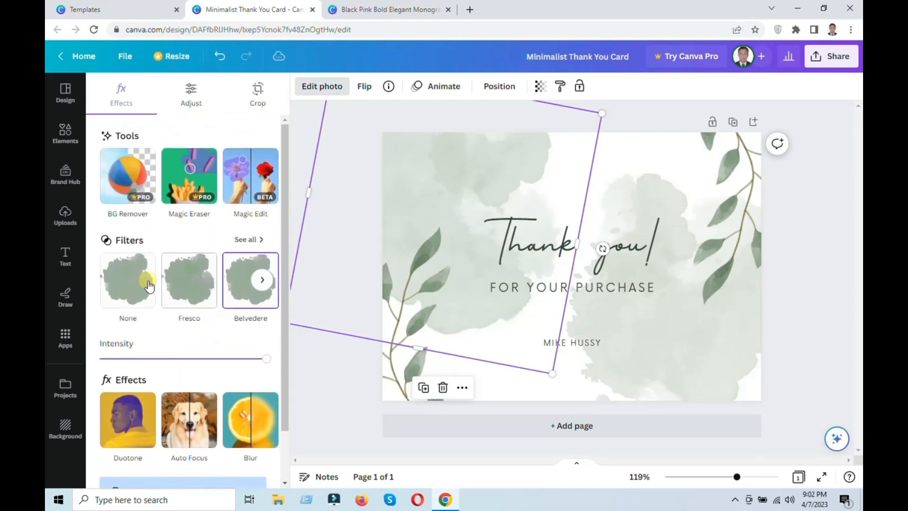
click(245, 239)
click(246, 400)
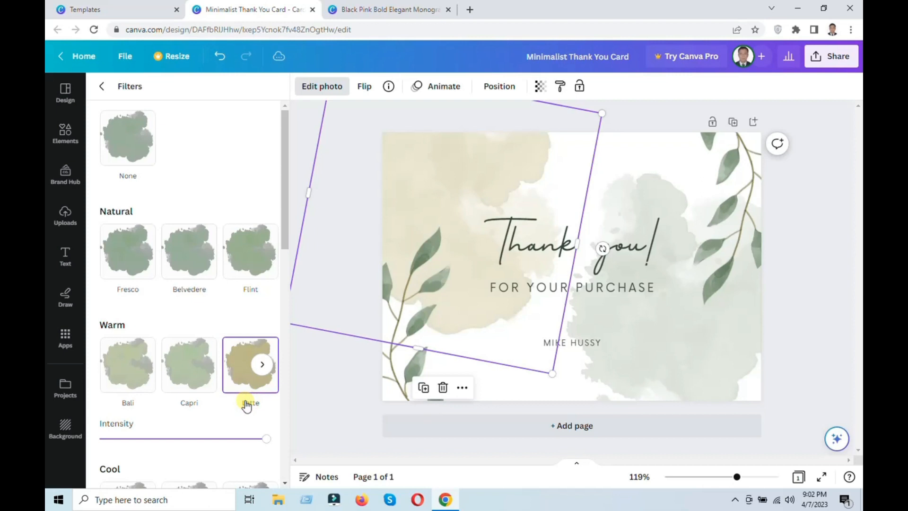
scroll(265, 397, down, 5)
click(244, 272)
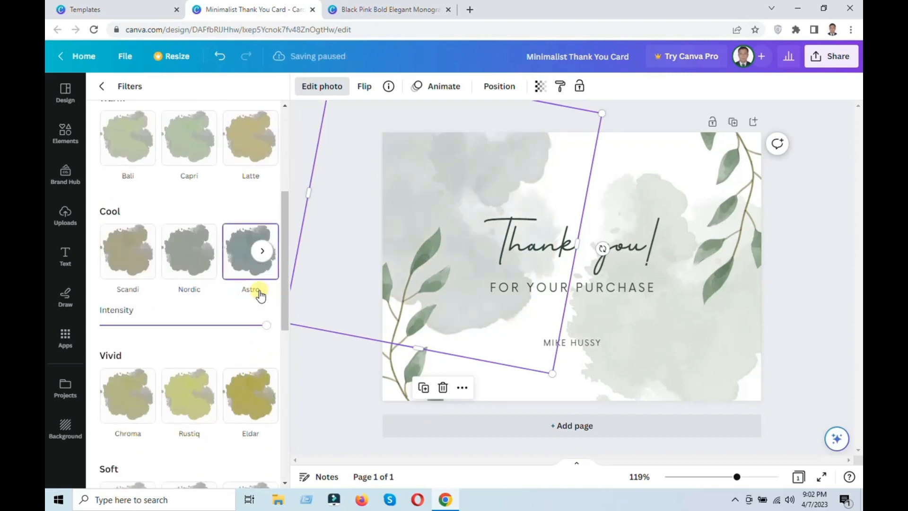
scroll(263, 297, down, 10)
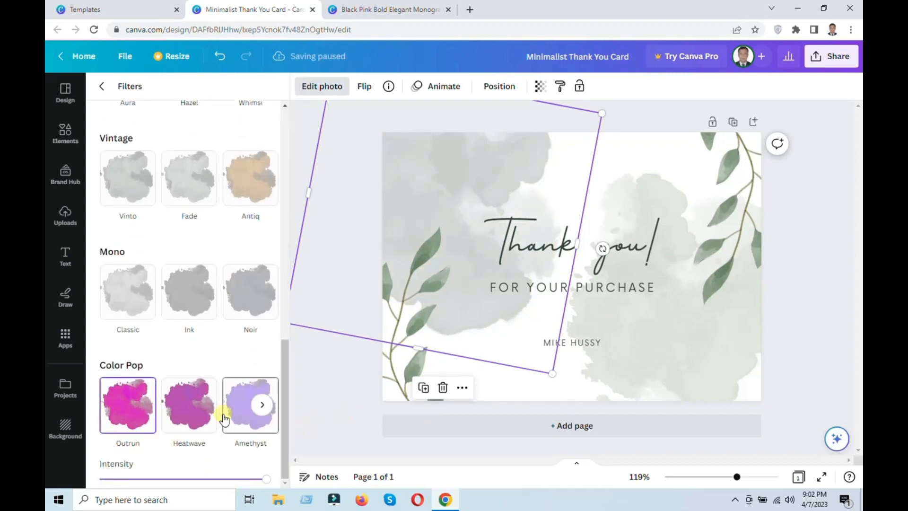
Crop the green watercolor splash on the card's right side to a 16:9 aspect ratio and deselect it.
double_click(663, 339)
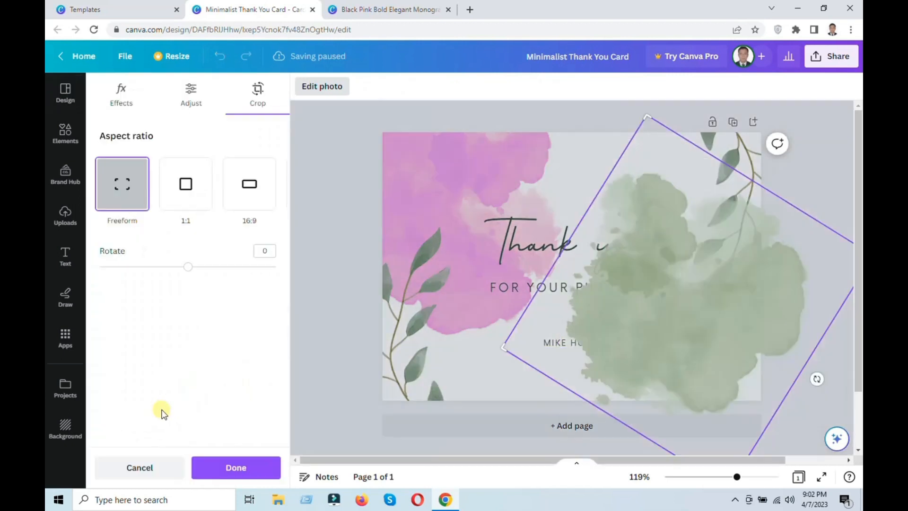
mouse_move(172, 260)
mouse_down()
mouse_move(146, 265)
mouse_move(178, 266)
mouse_up()
click(230, 193)
click(393, 392)
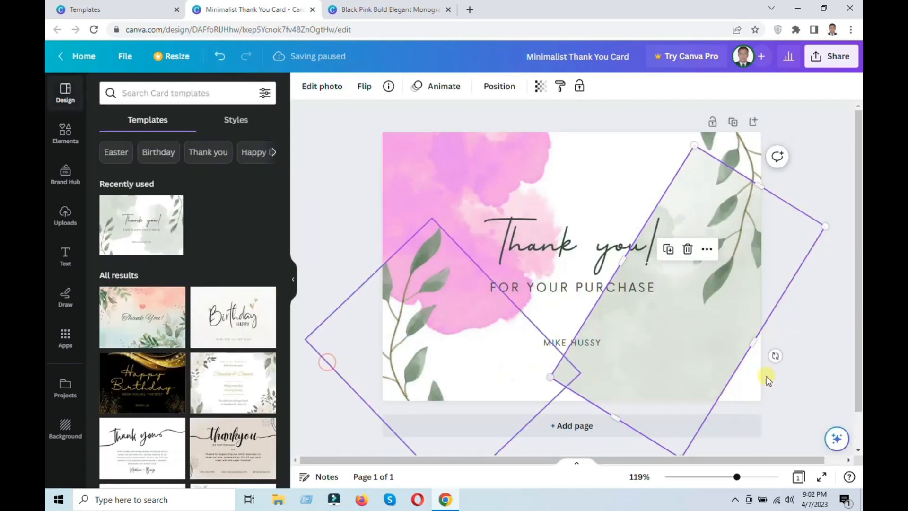
click(815, 346)
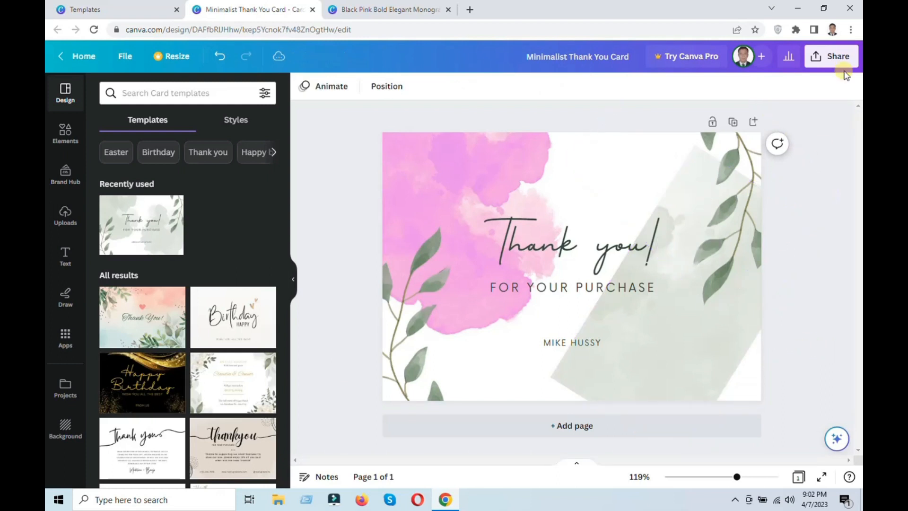
View the thank-you card's download options and return to the Cards & Invitations templates, closing the template preview.
click(835, 56)
click(707, 344)
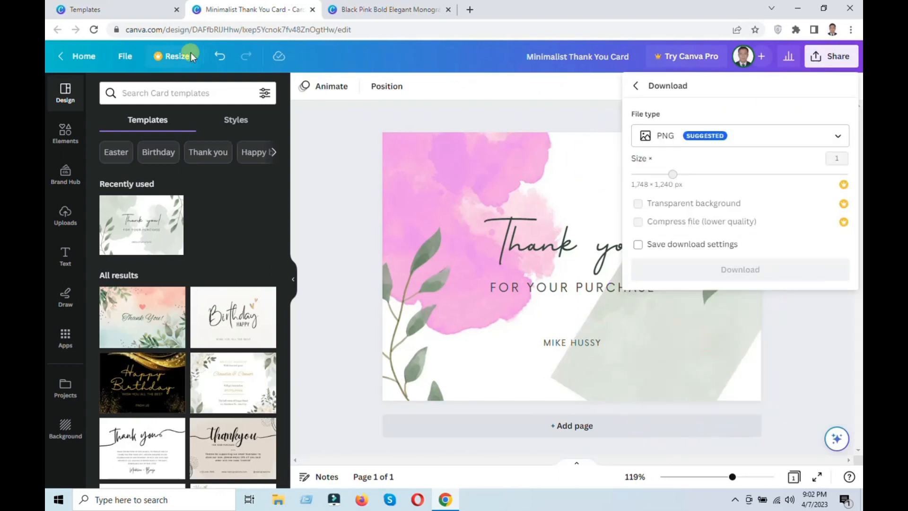
click(111, 9)
click(837, 55)
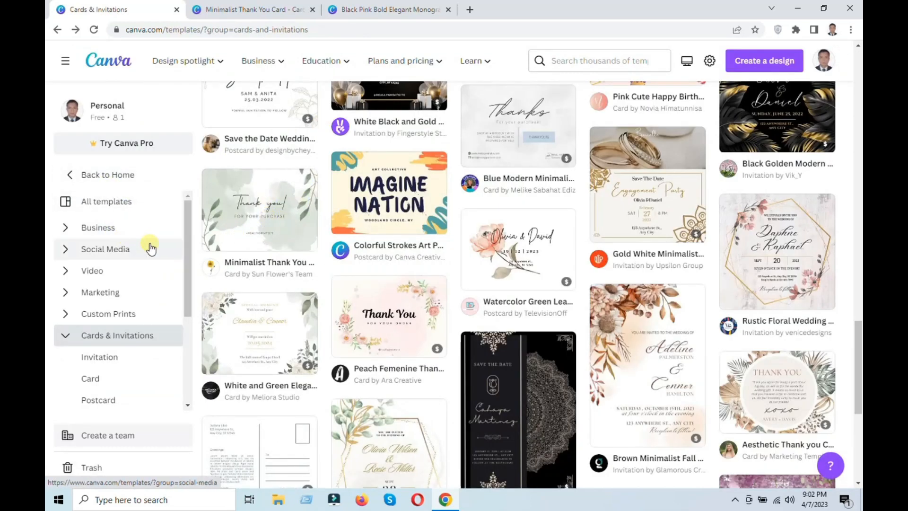
Look through the suggested design types available for creating a new design.
click(764, 61)
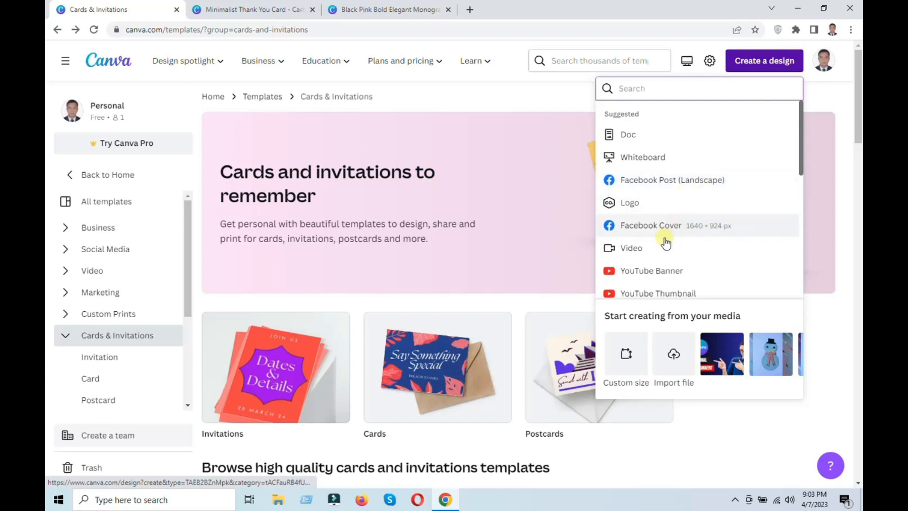
scroll(691, 267, down, 2)
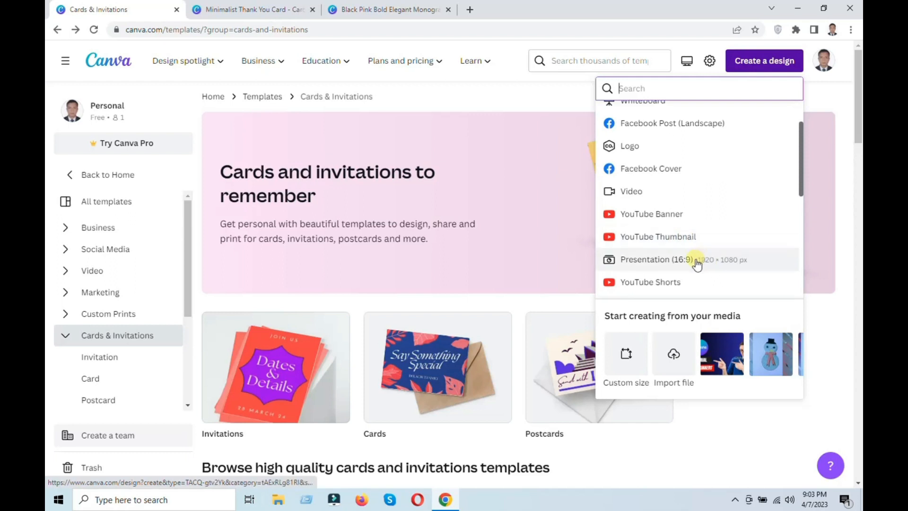
scroll(696, 265, down, 1)
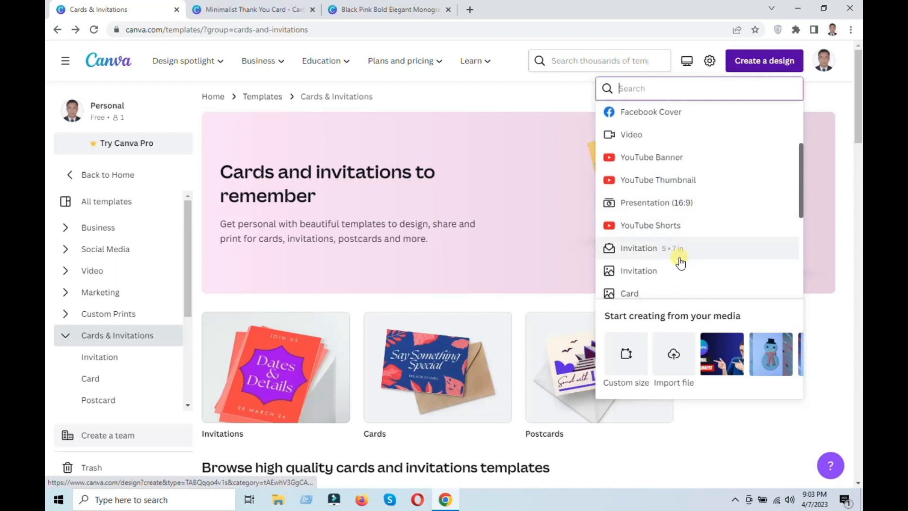
scroll(674, 278, down, 1)
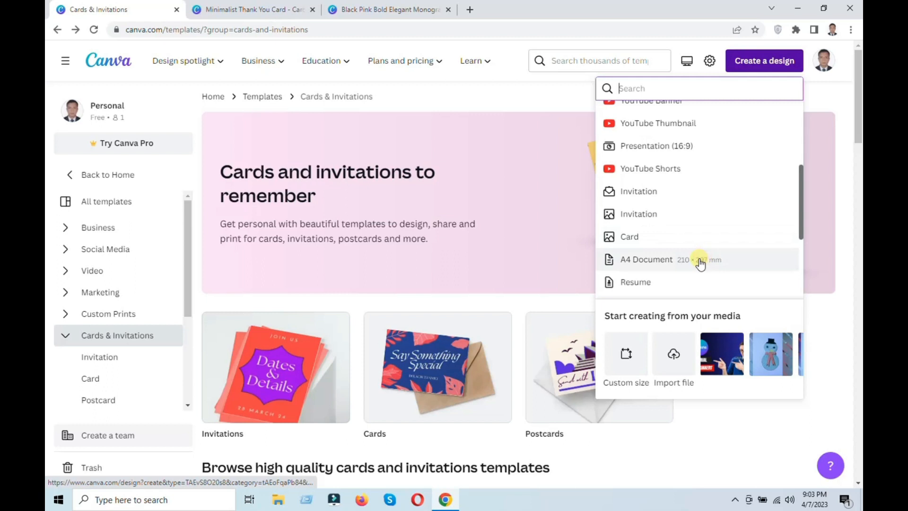
scroll(695, 259, down, 2)
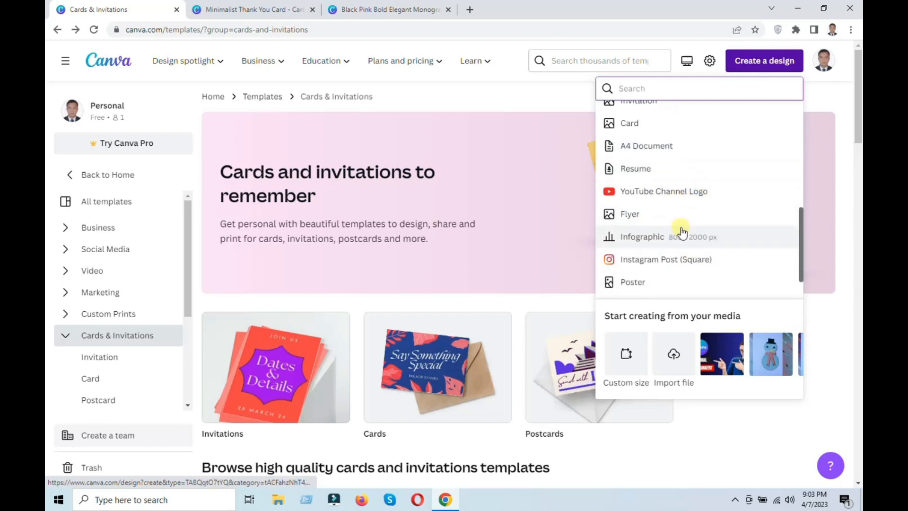
scroll(680, 254, down, 1)
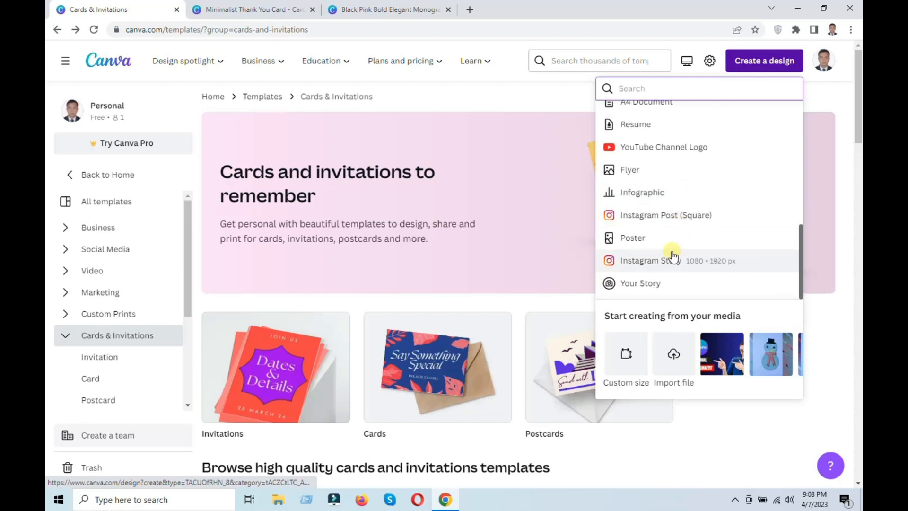
scroll(673, 256, up, 7)
scroll(676, 231, down, 2)
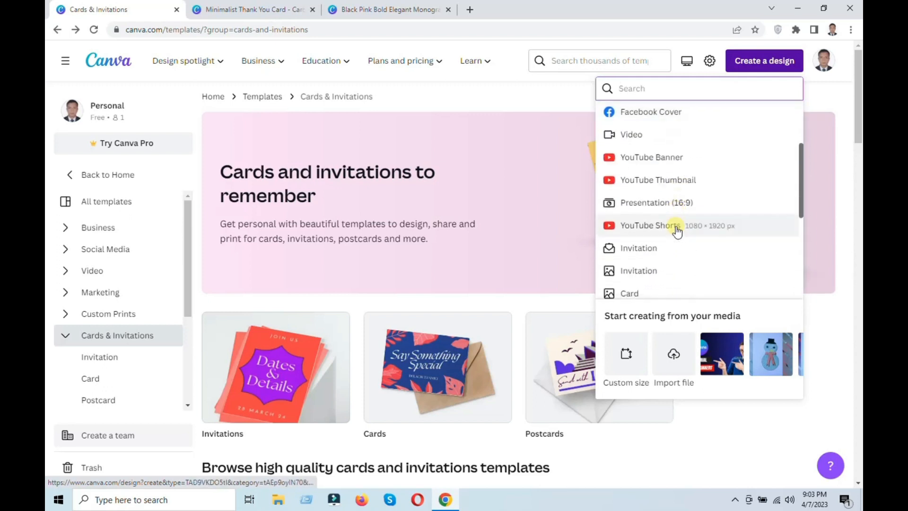
Create a new blank Logo design of 500 × 500 px from the suggested design types.
scroll(649, 202, up, 2)
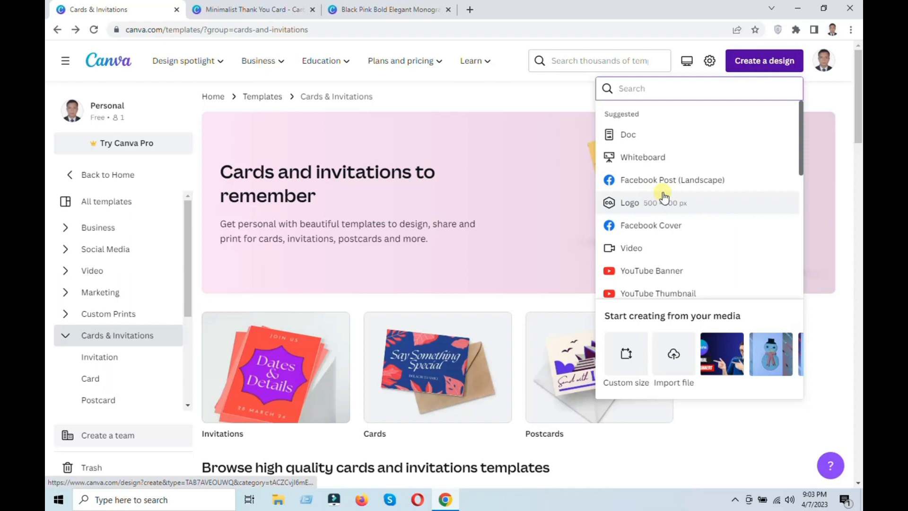
scroll(663, 194, down, 3)
scroll(667, 190, up, 1)
click(637, 149)
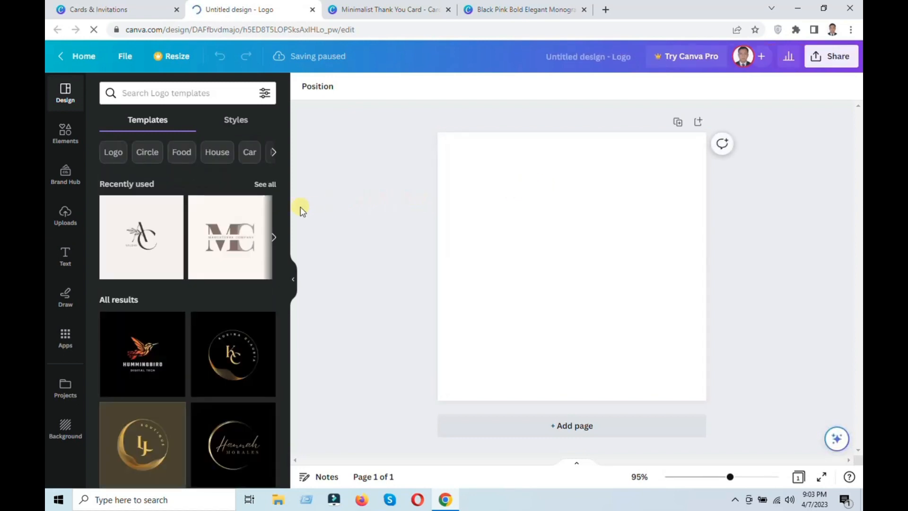
Set the blank logo page's background color to solid black.
scroll(189, 402, down, 7)
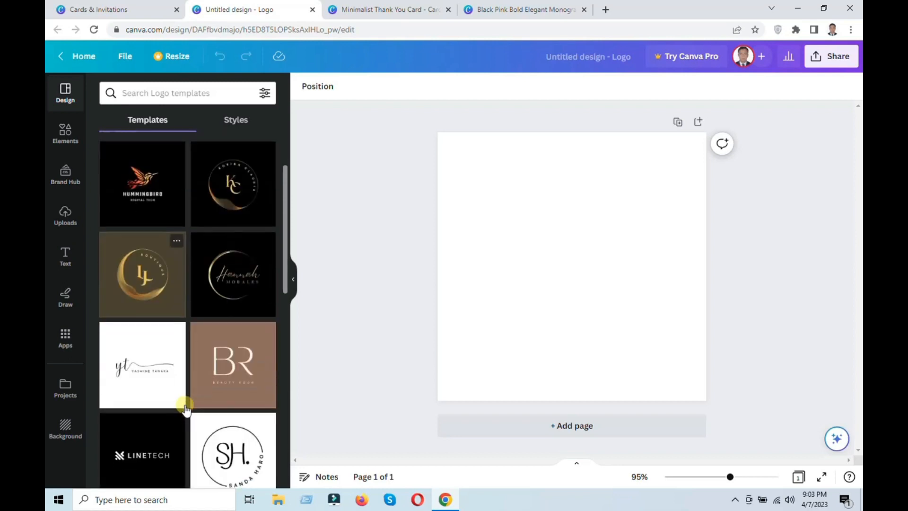
scroll(190, 402, up, 7)
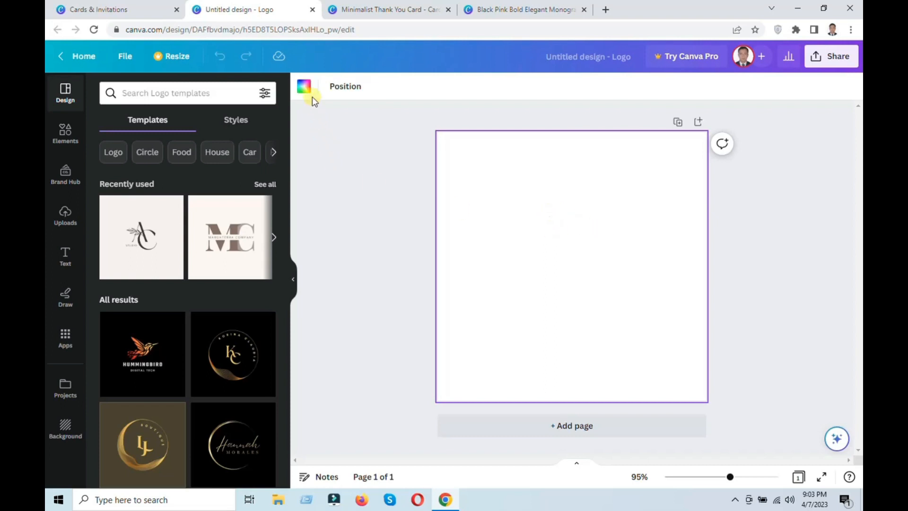
click(305, 87)
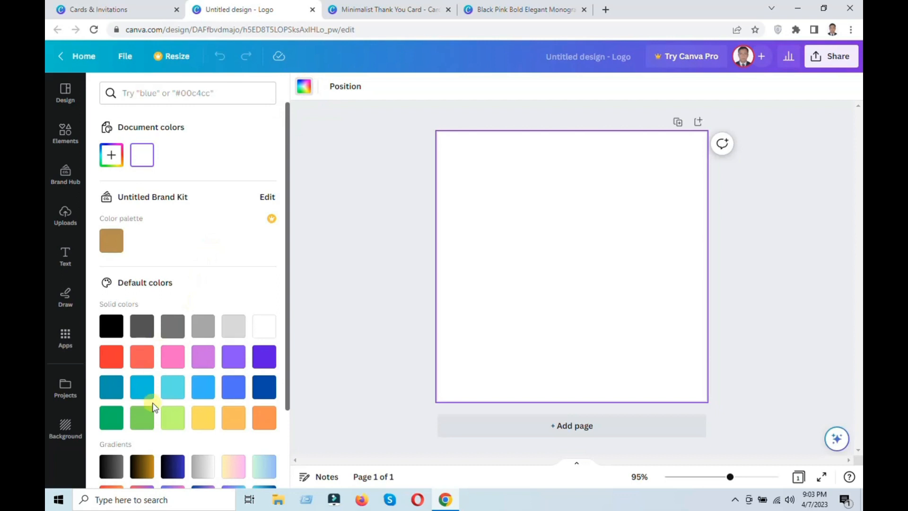
click(115, 326)
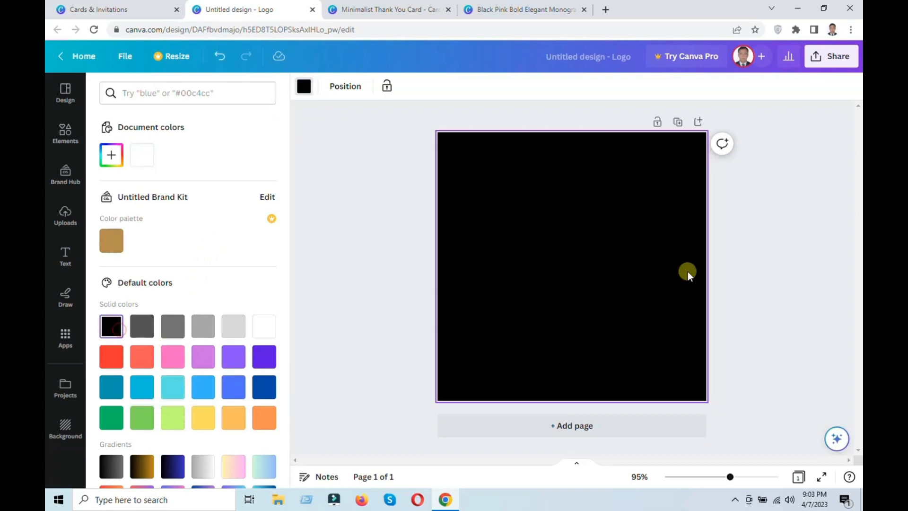
Add a square shape from the element library to the page and fill it with red.
click(76, 138)
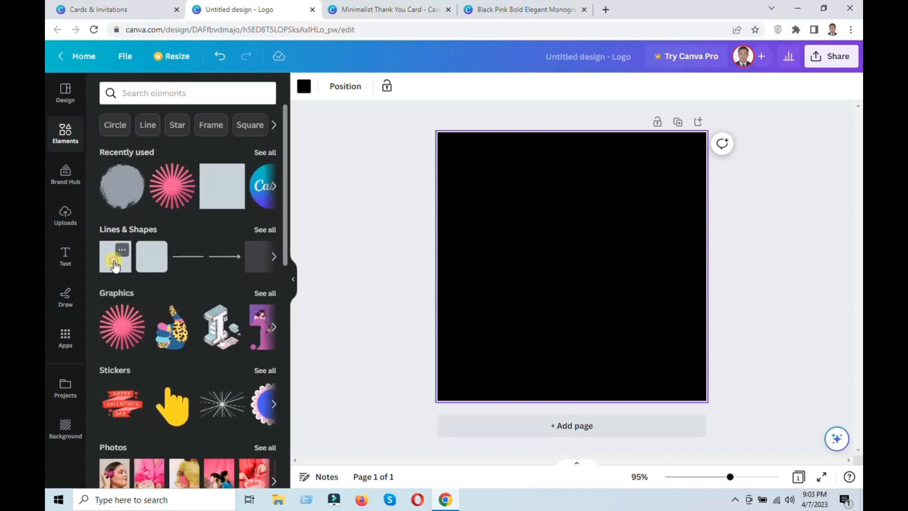
click(115, 266)
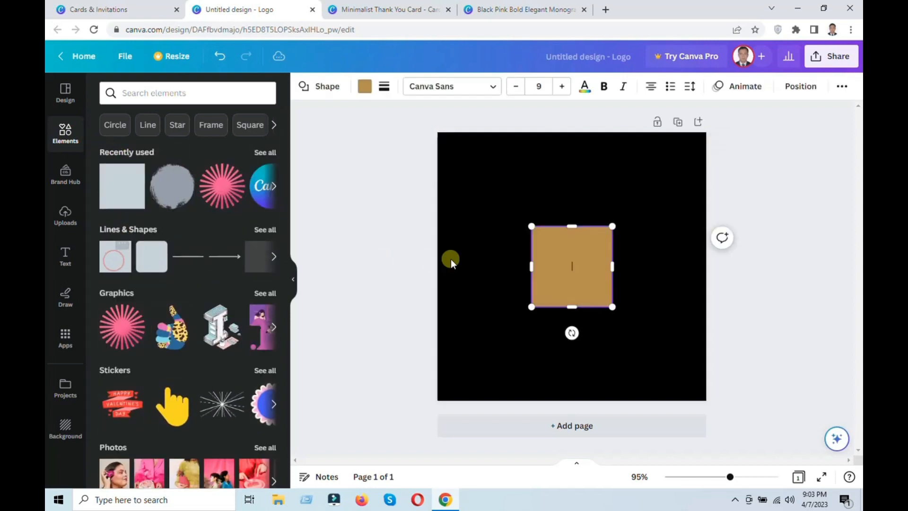
click(369, 90)
scroll(177, 369, down, 1)
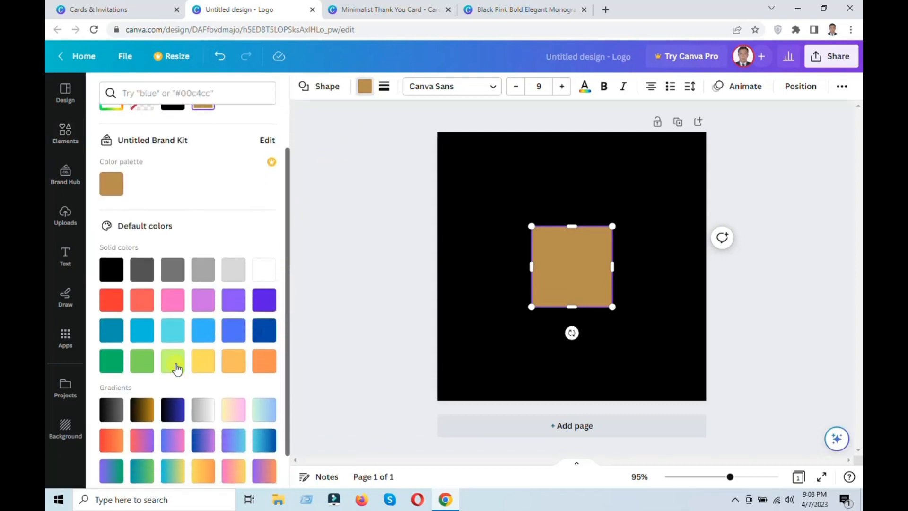
click(114, 300)
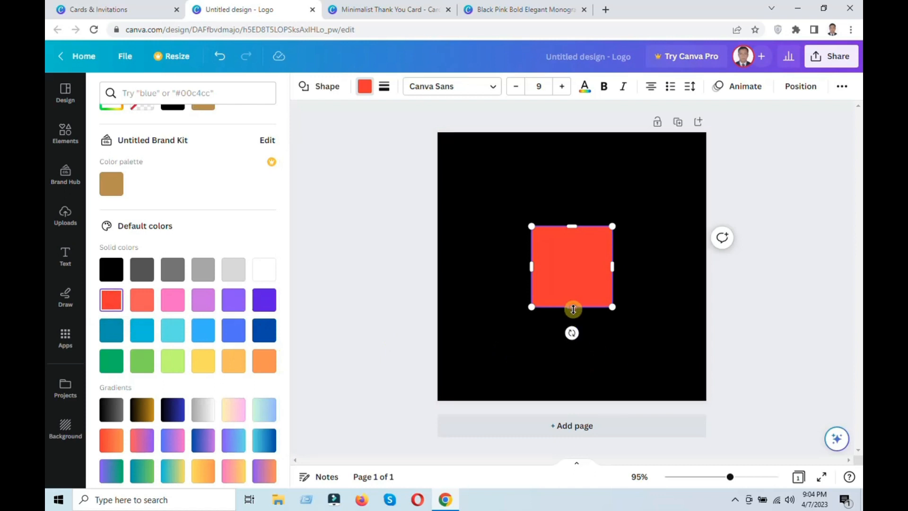
Stretch the red square into a widened bar about 553 px high that overruns the page, and tilt it clockwise.
drag(574, 309, 572, 416)
drag(571, 226, 586, 120)
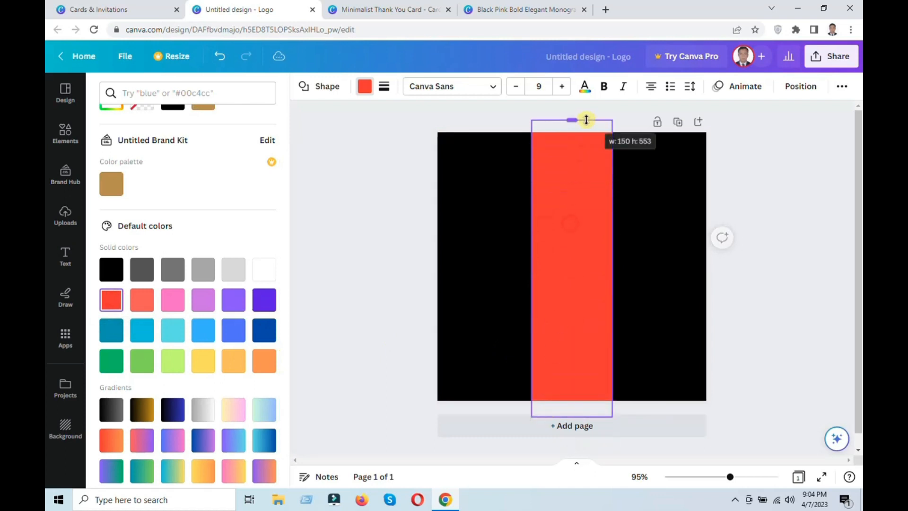
drag(613, 266, 632, 268)
drag(582, 444, 519, 483)
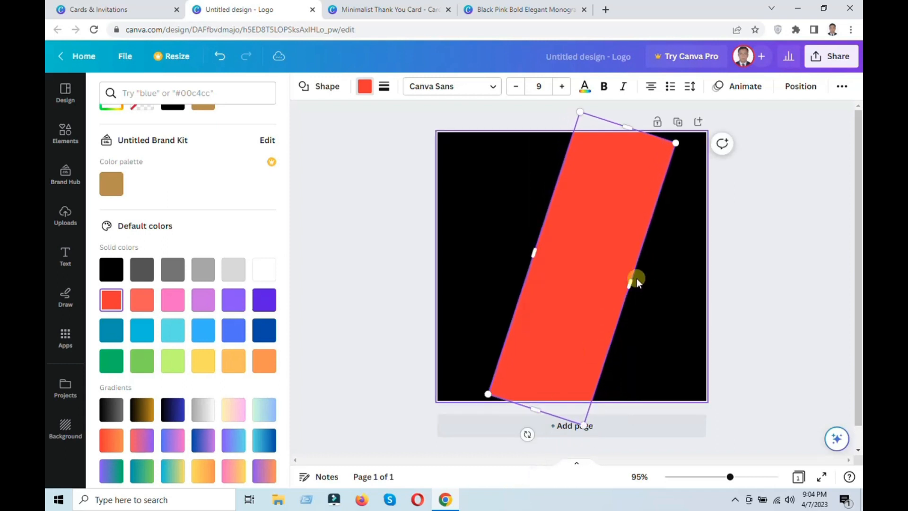
Enlarge and reposition the tilted red bar so it fills the page's right side with a diagonal edge.
drag(675, 144, 719, 85)
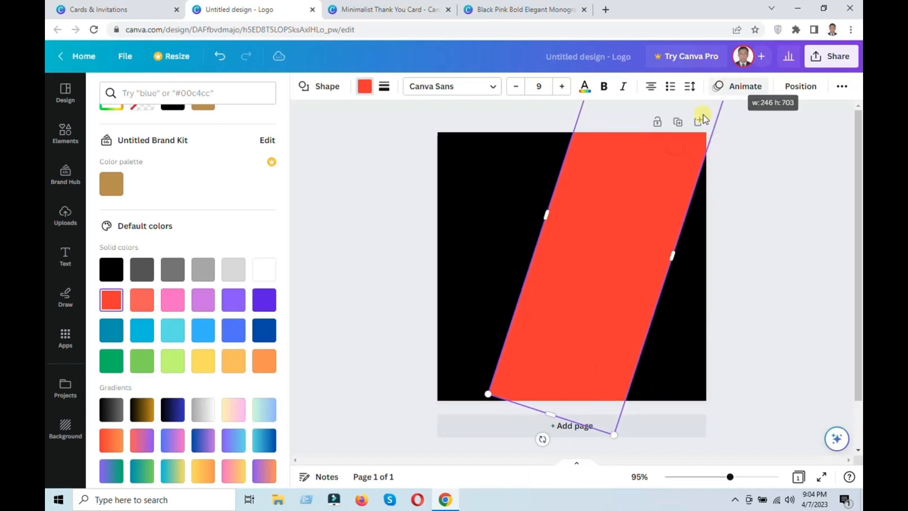
drag(628, 278, 529, 245)
drag(615, 336, 675, 367)
click(383, 294)
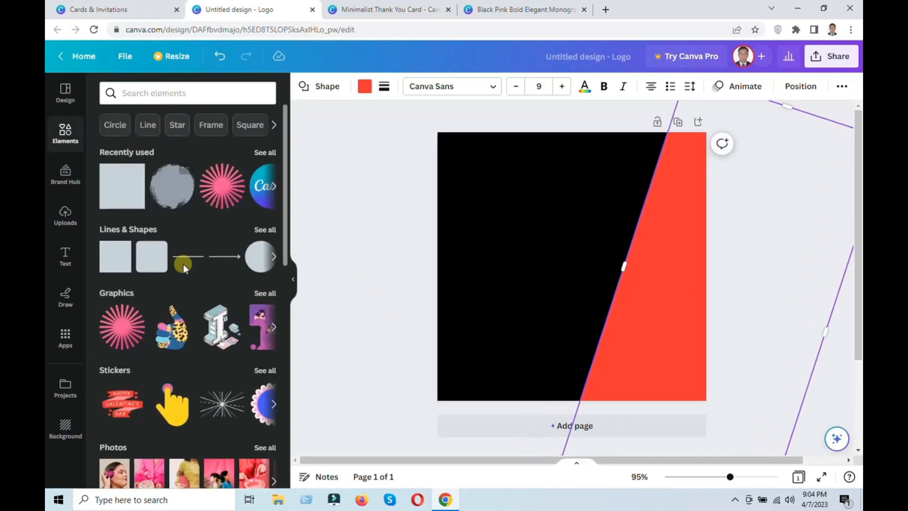
View the full collection of recently used elements and return to the element categories.
scroll(229, 292, down, 3)
scroll(220, 303, up, 3)
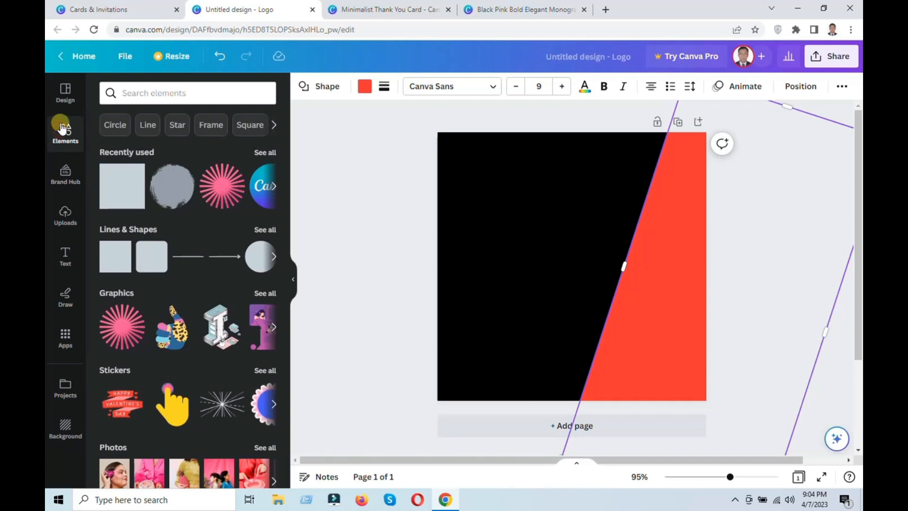
click(71, 102)
click(65, 133)
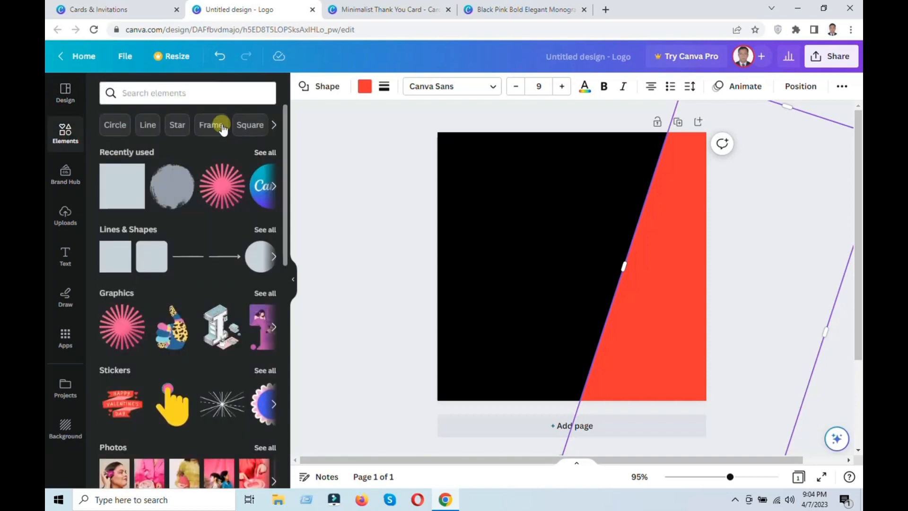
click(262, 152)
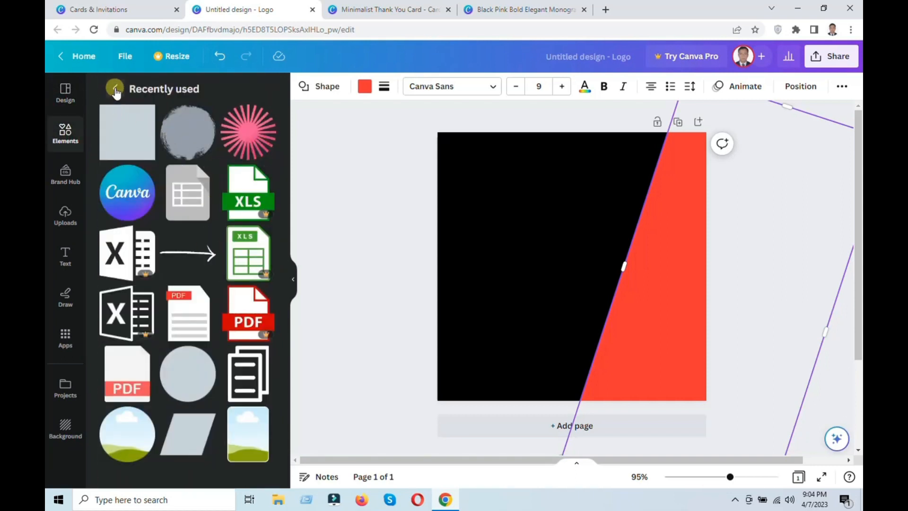
click(114, 89)
Add a right-pointing block arrow from the Lines & Shapes collection and place it in the page's top-left corner.
click(264, 232)
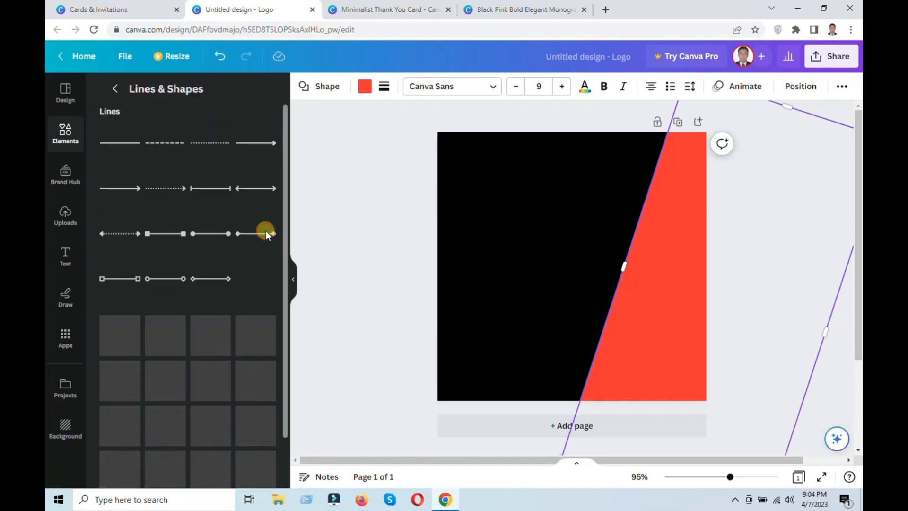
scroll(225, 238, down, 5)
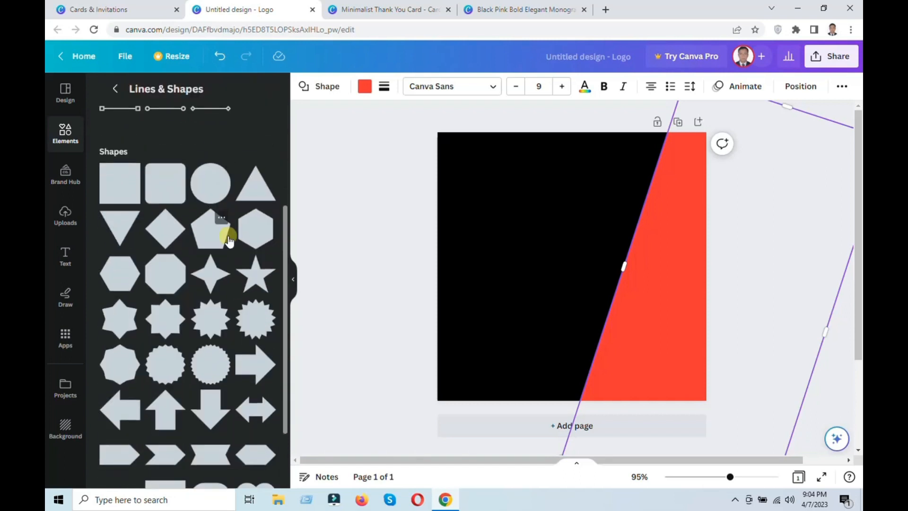
drag(252, 271, 463, 283)
drag(521, 323, 504, 181)
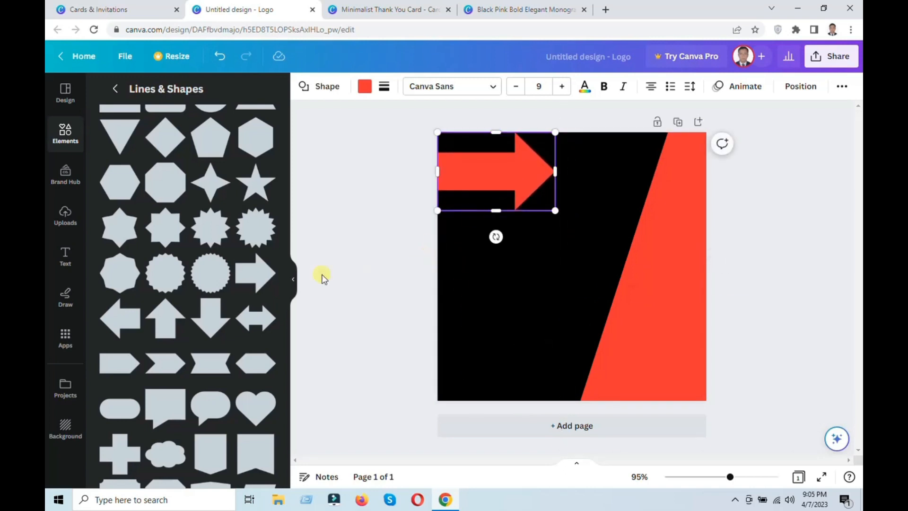
Add a square speech bubble shape and place it below the arrow in the page's lower-left area.
scroll(204, 336, down, 3)
click(159, 263)
drag(543, 262, 486, 321)
Browse the full Graphics section of the element library, looking through its featured sets and collections.
scroll(128, 236, up, 5)
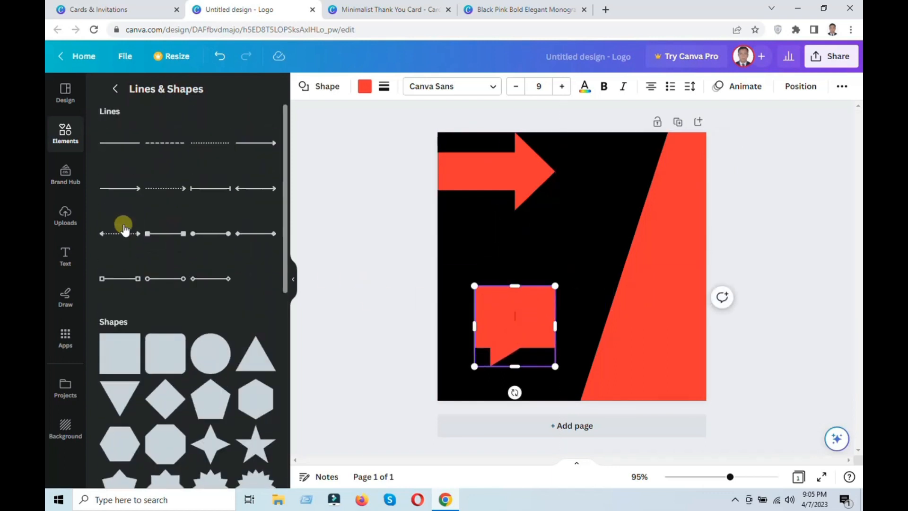
click(115, 88)
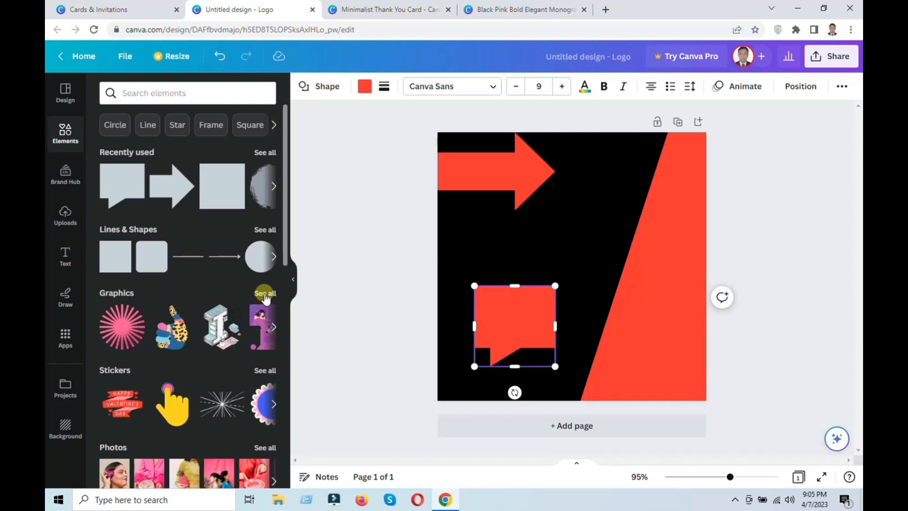
click(265, 294)
scroll(210, 296, down, 2)
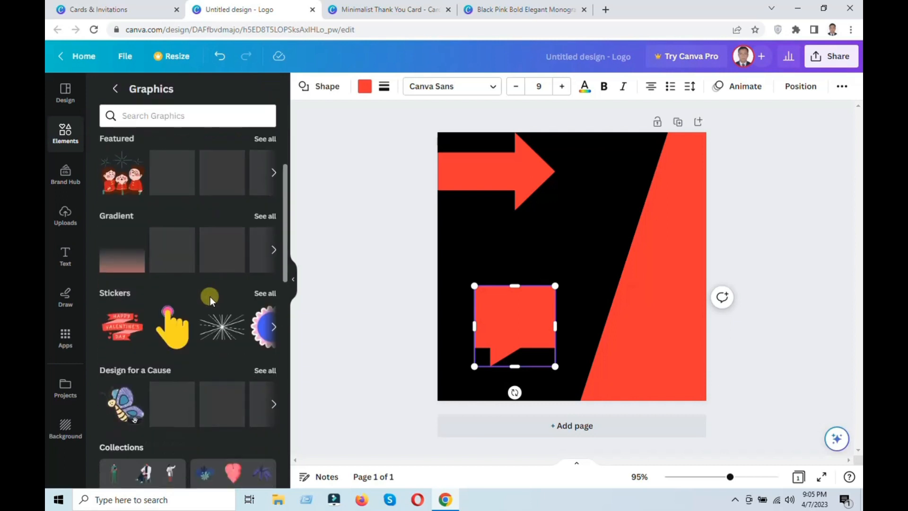
scroll(210, 297, down, 7)
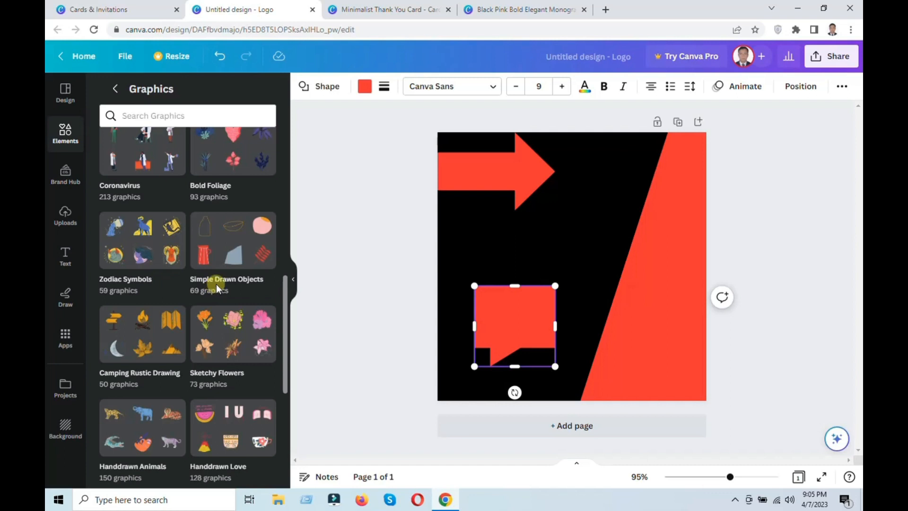
scroll(217, 288, down, 6)
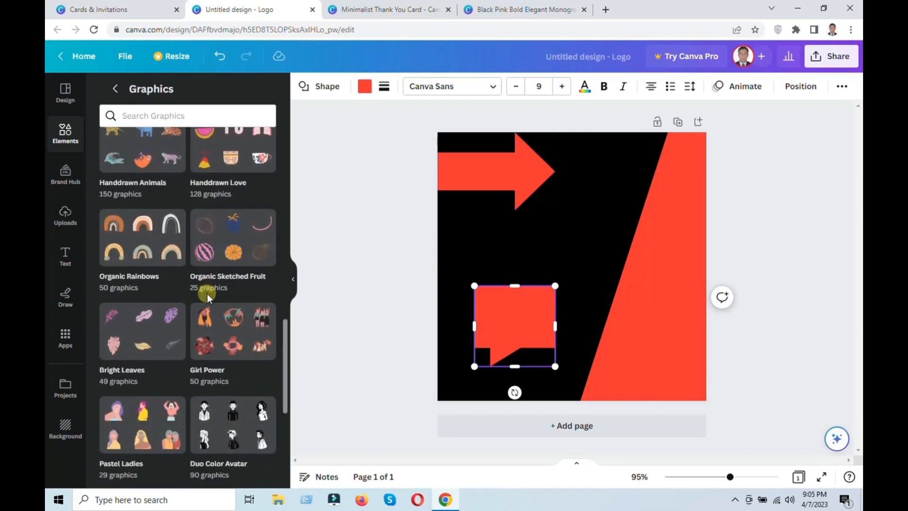
scroll(208, 303, down, 3)
scroll(215, 334, down, 3)
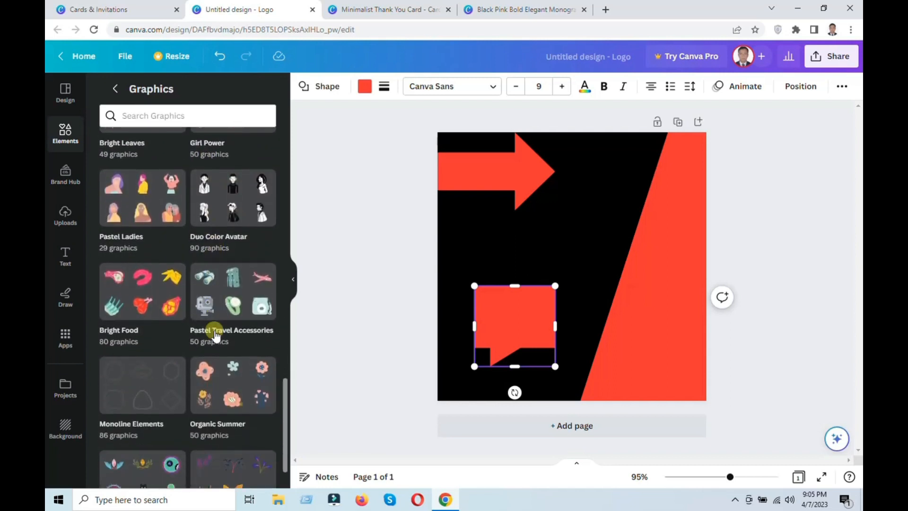
scroll(210, 320, up, 2)
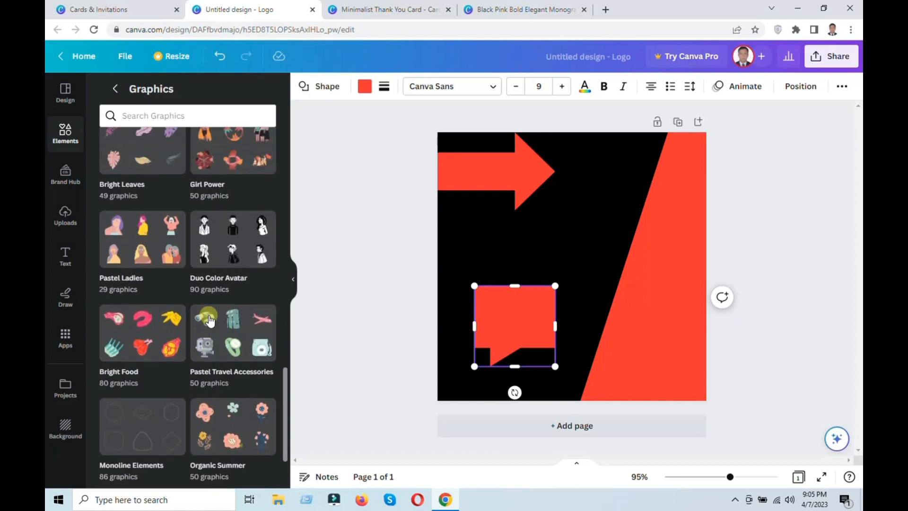
Insert the man in a white jacket and dark tie from the Duo Color Avatar graphics collection.
click(229, 258)
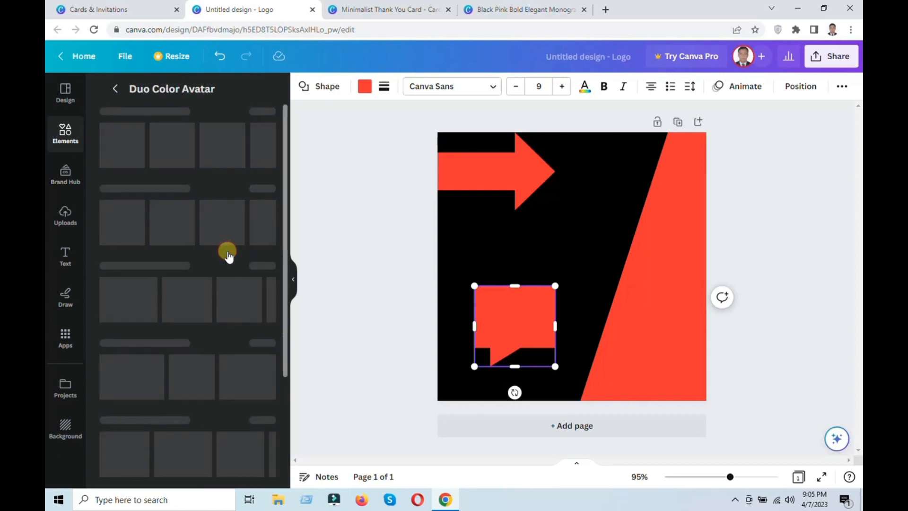
scroll(205, 298, down, 1)
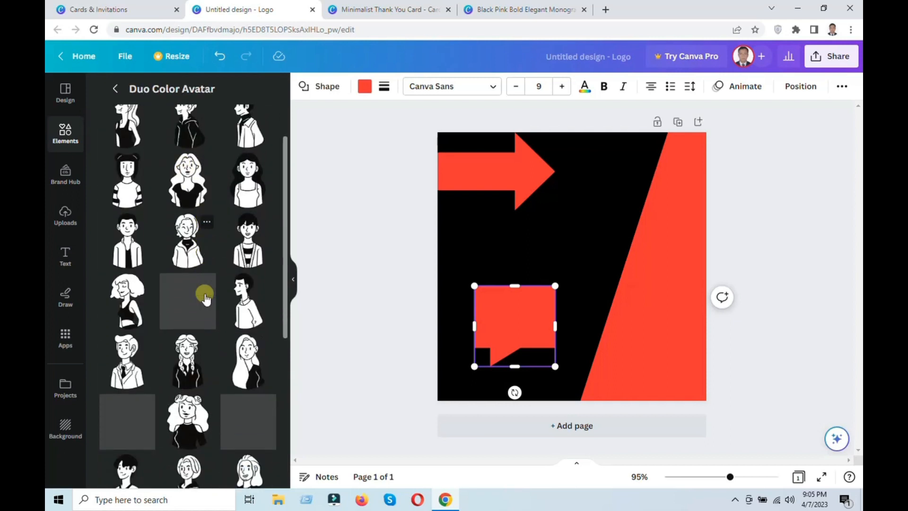
scroll(206, 298, down, 2)
scroll(159, 352, up, 2)
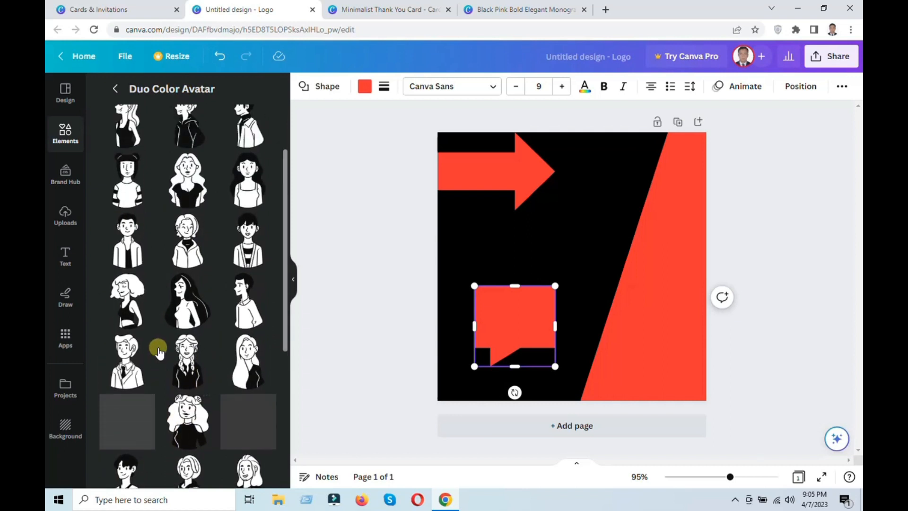
scroll(159, 352, up, 2)
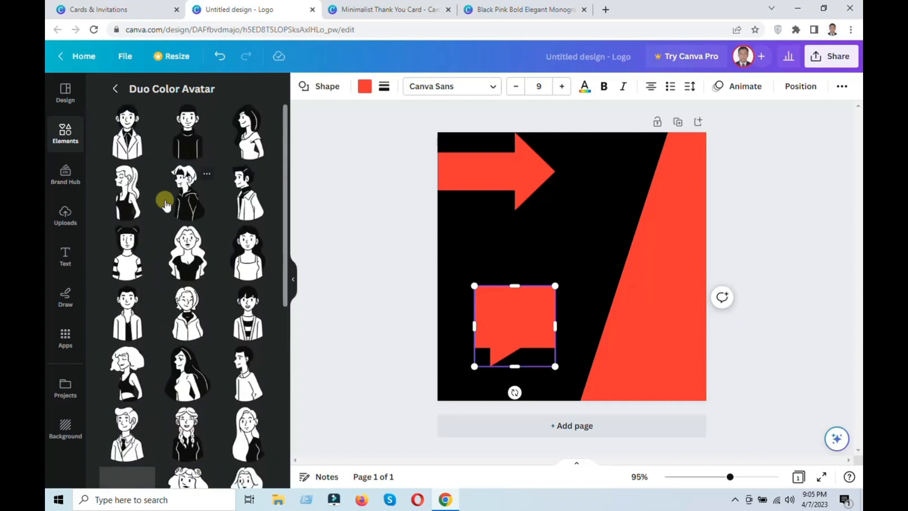
click(114, 155)
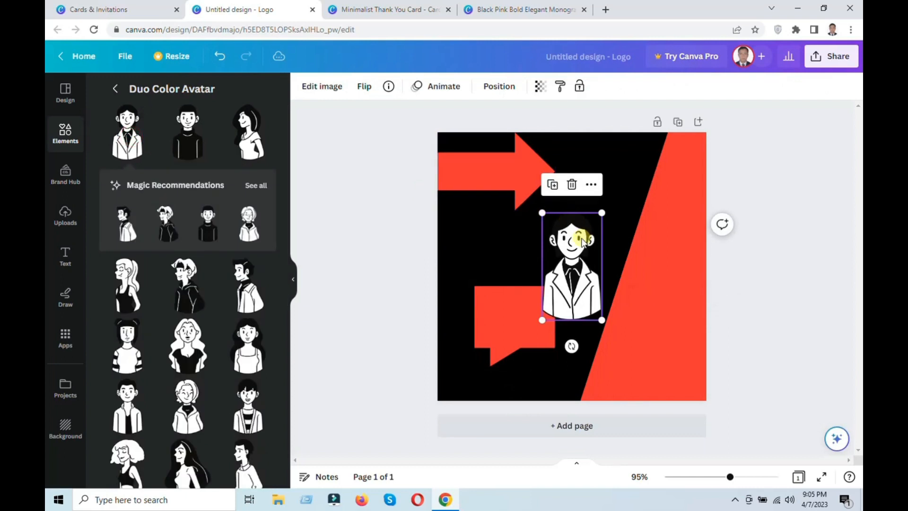
Resize the man avatar and place it between the arrow's tip and the red diagonal area, leaving it deselected.
drag(544, 211, 509, 152)
drag(574, 237, 602, 211)
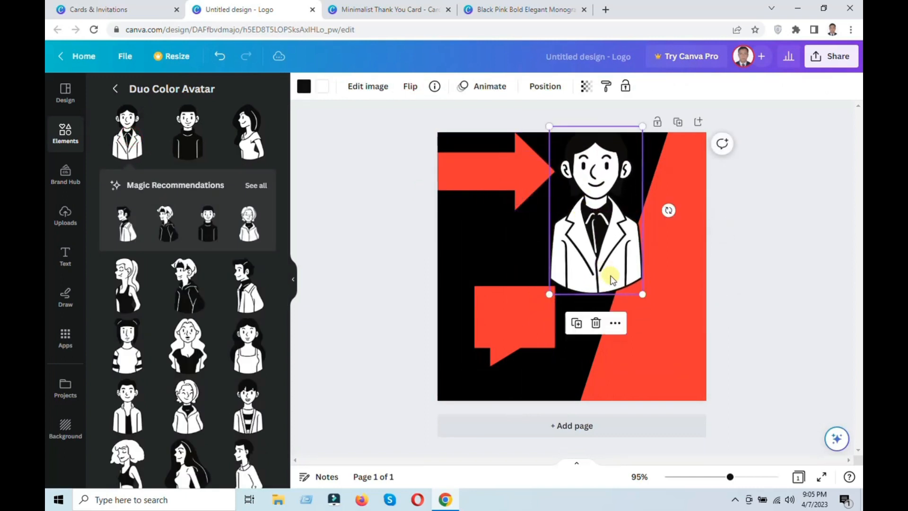
drag(626, 287, 594, 242)
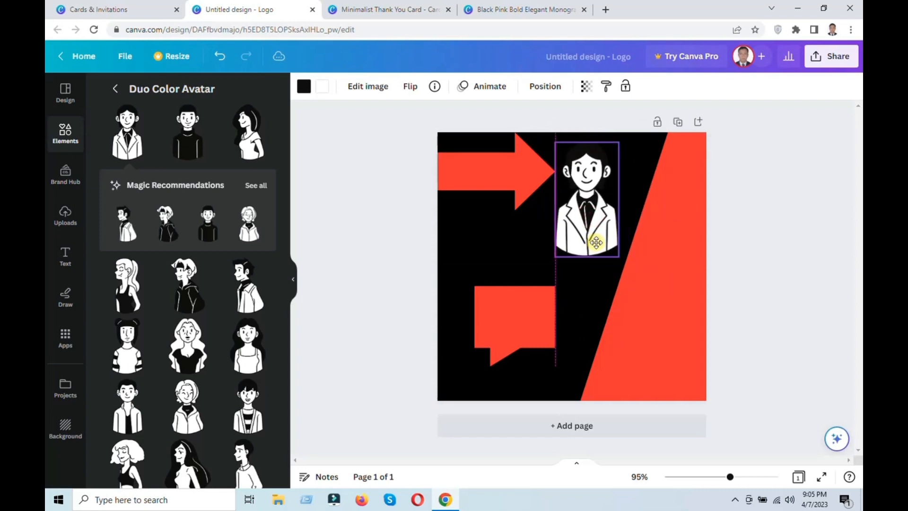
click(761, 254)
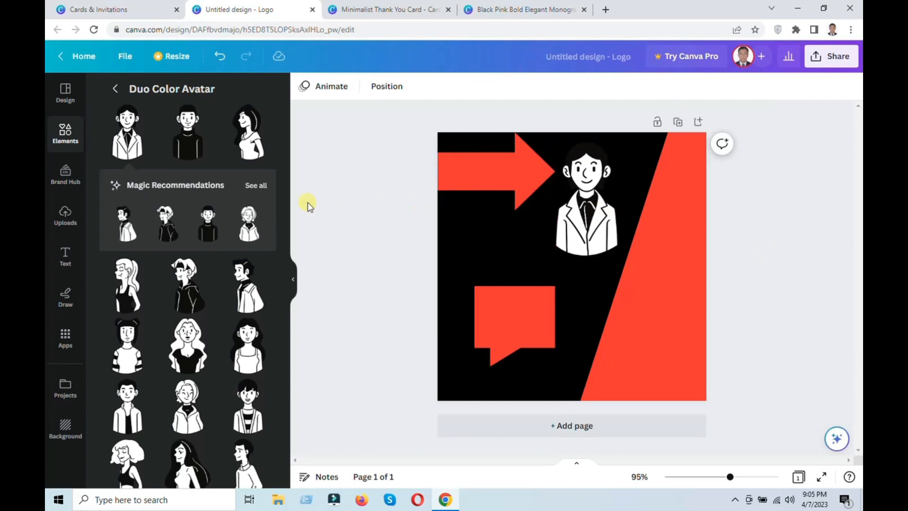
Search the graphics for engineer and insert the figure in an orange helmet holding an unrolled plan.
scroll(158, 300, down, 10)
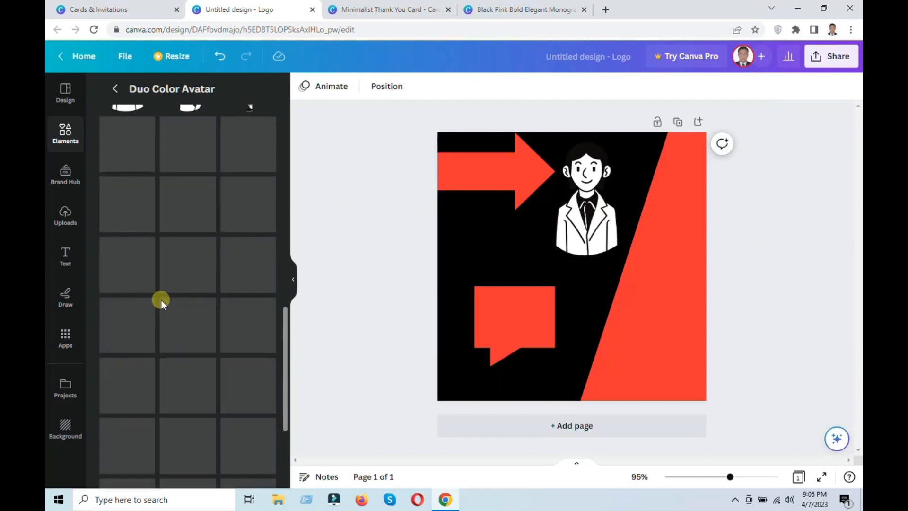
scroll(159, 299, up, 10)
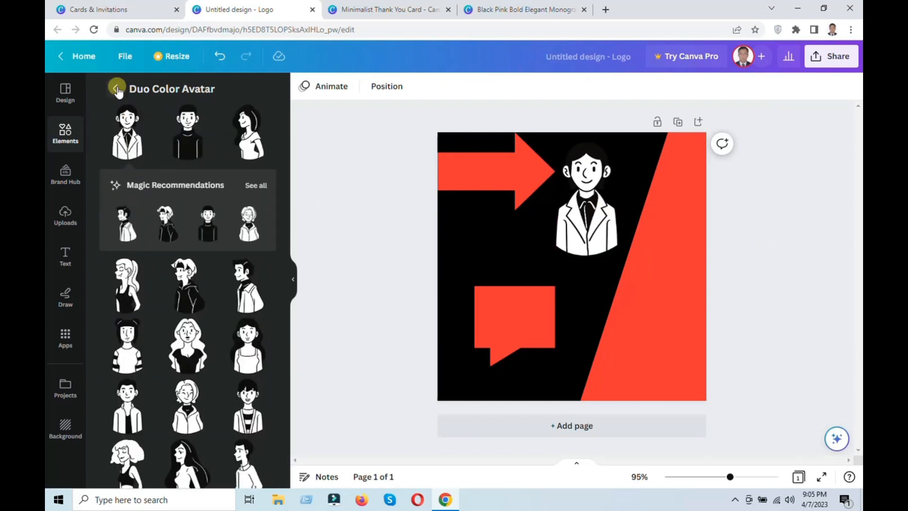
click(116, 89)
click(154, 114)
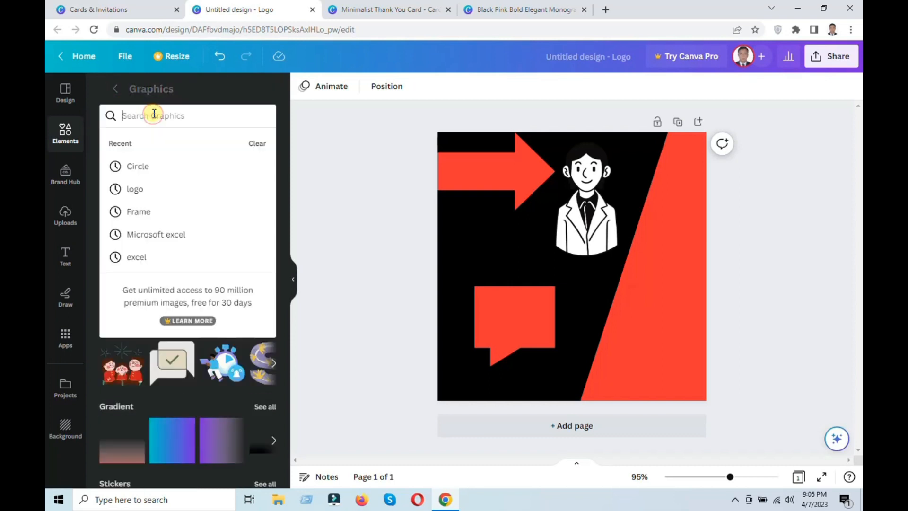
text(engi)
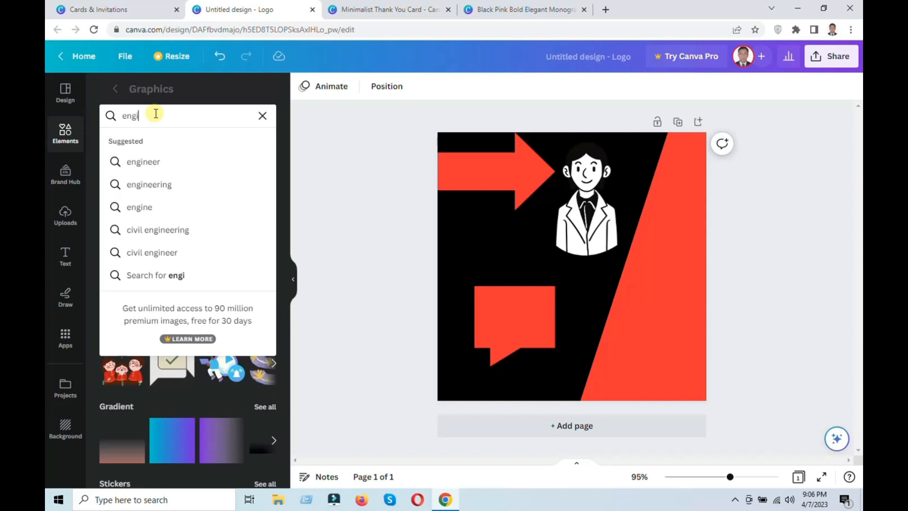
click(163, 162)
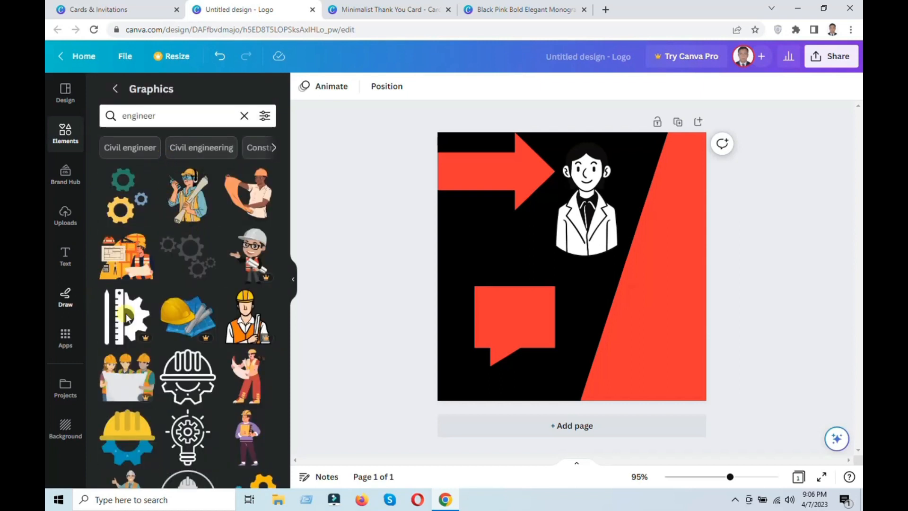
click(254, 195)
Delete the red speech bubble and place the engineer, reduced in size, below the man avatar beside the red diagonal area.
drag(576, 280, 496, 270)
click(519, 349)
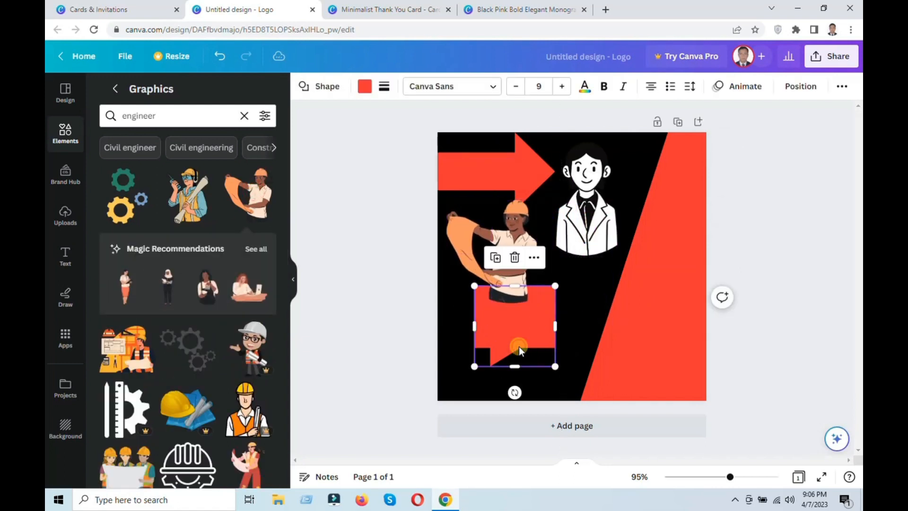
click(514, 258)
drag(517, 265, 536, 331)
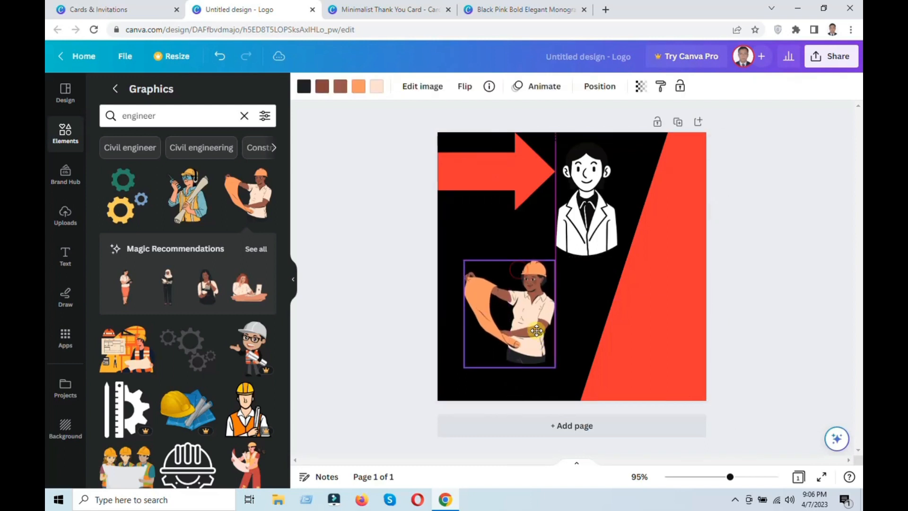
drag(463, 259, 482, 281)
drag(531, 349, 554, 350)
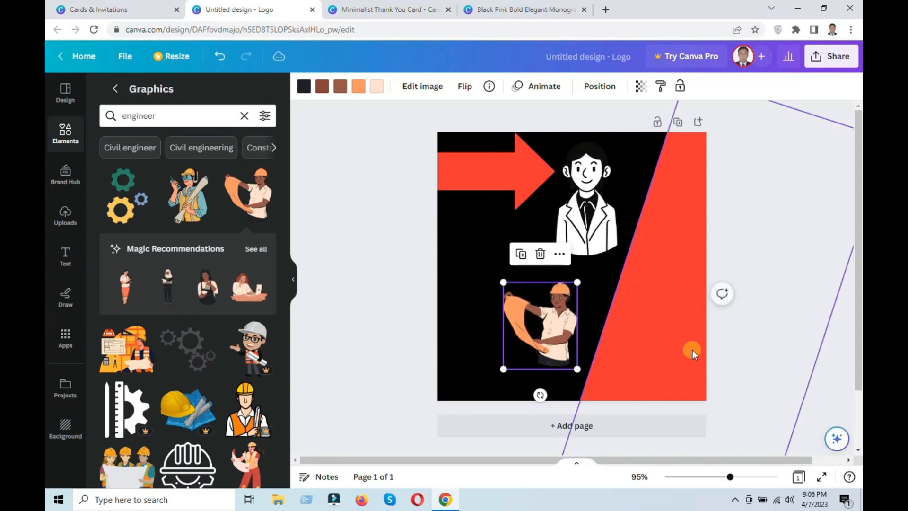
click(762, 324)
Search the graphics for nurse and insert the standing nurse in a white dress holding a clipboard.
click(195, 113)
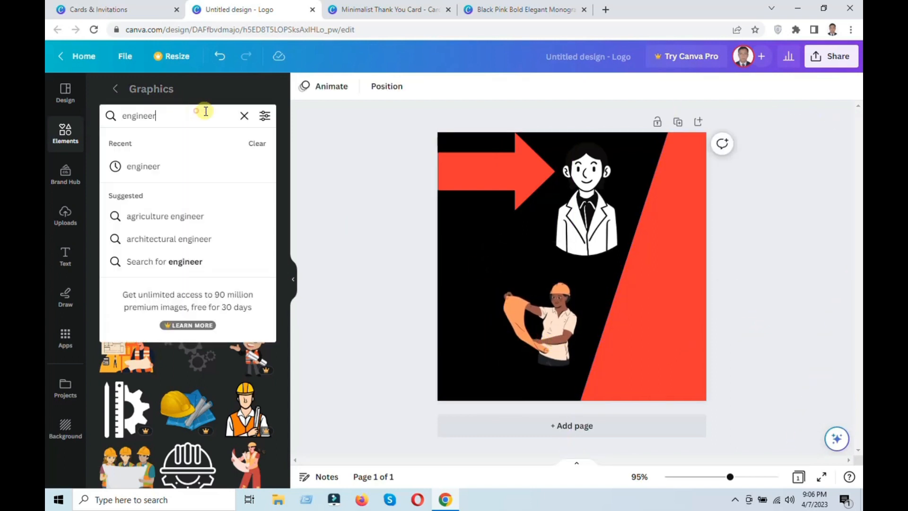
click(245, 116)
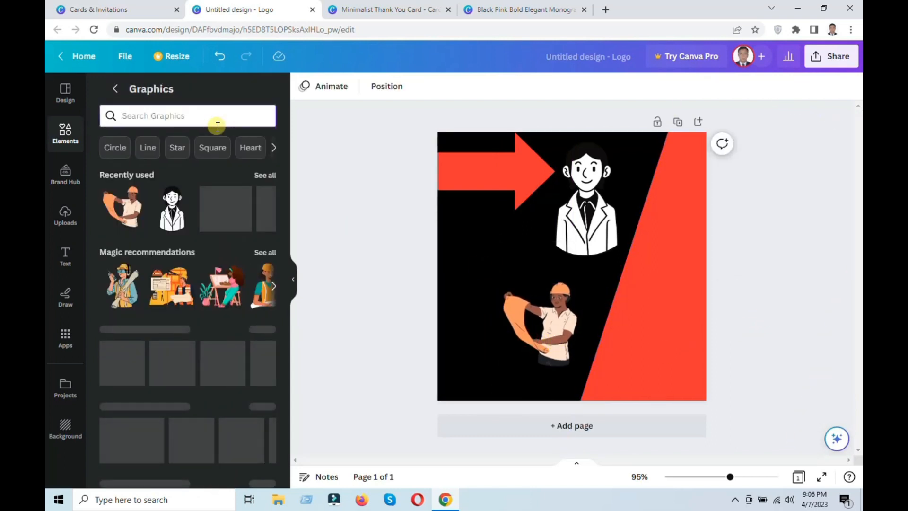
click(218, 124)
text(nur)
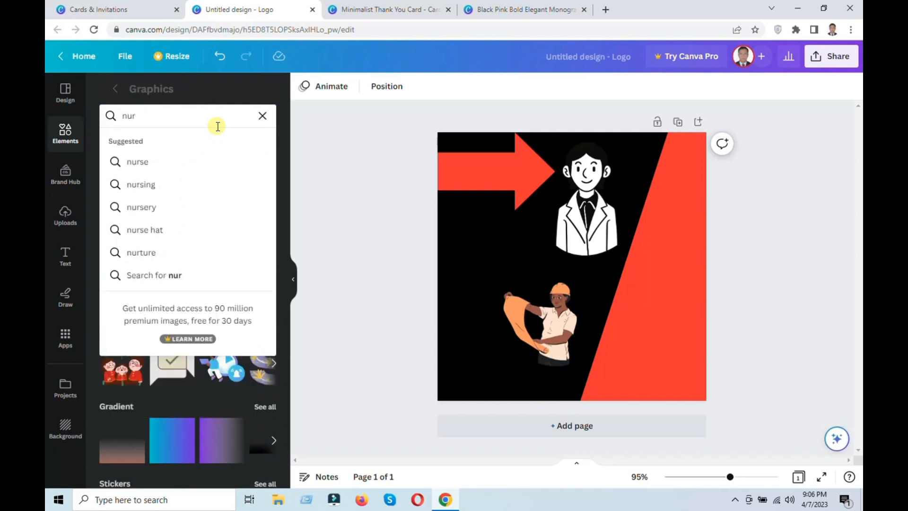
click(172, 163)
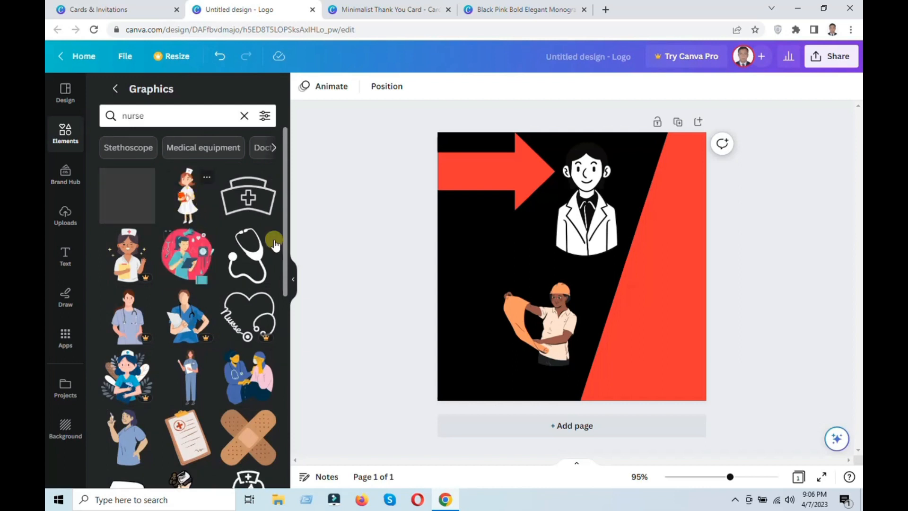
click(192, 208)
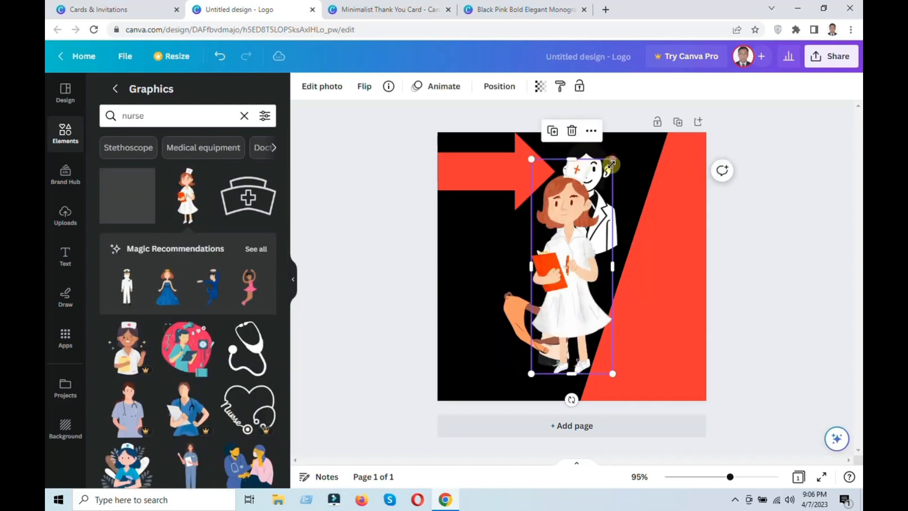
Shrink the nurse and place her to the left of the engineer, near the page's left edge.
drag(613, 156, 579, 254)
drag(539, 311, 452, 299)
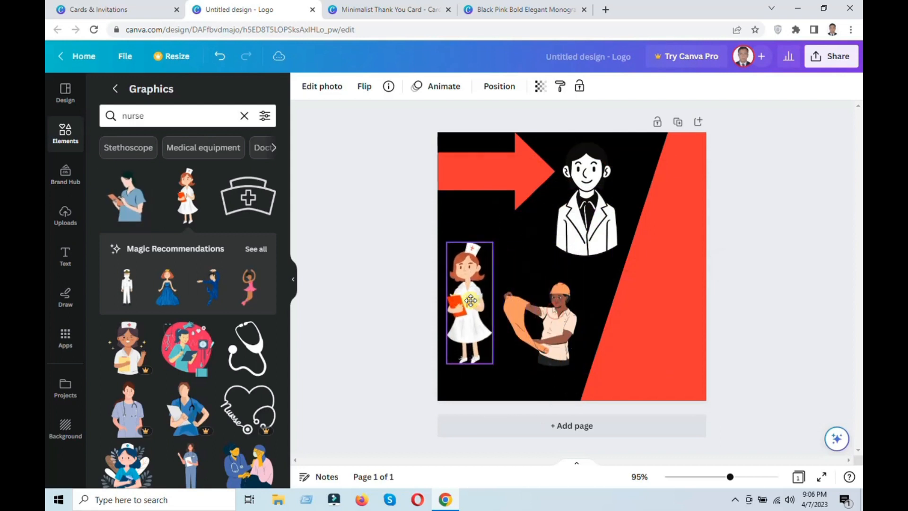
click(773, 309)
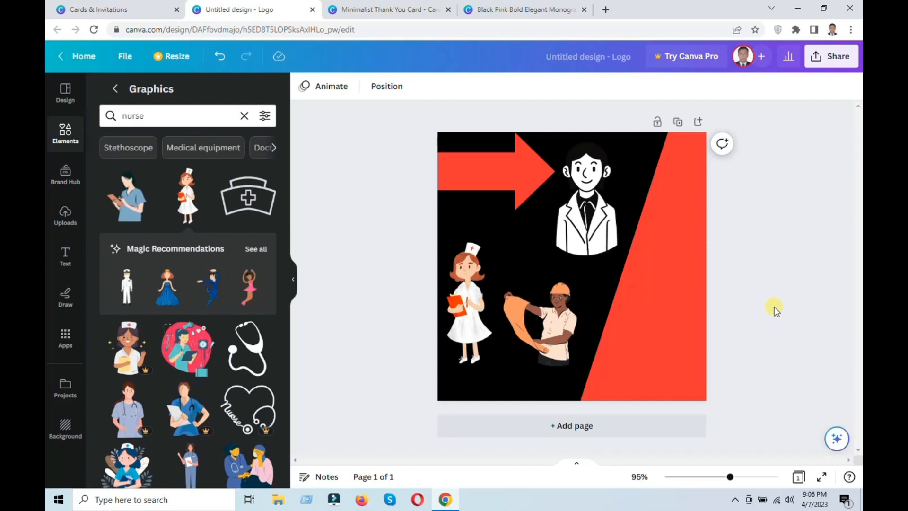
Insert the syringe from the nurse graphics and place it at small size between the nurse and the man avatar.
scroll(241, 305, down, 6)
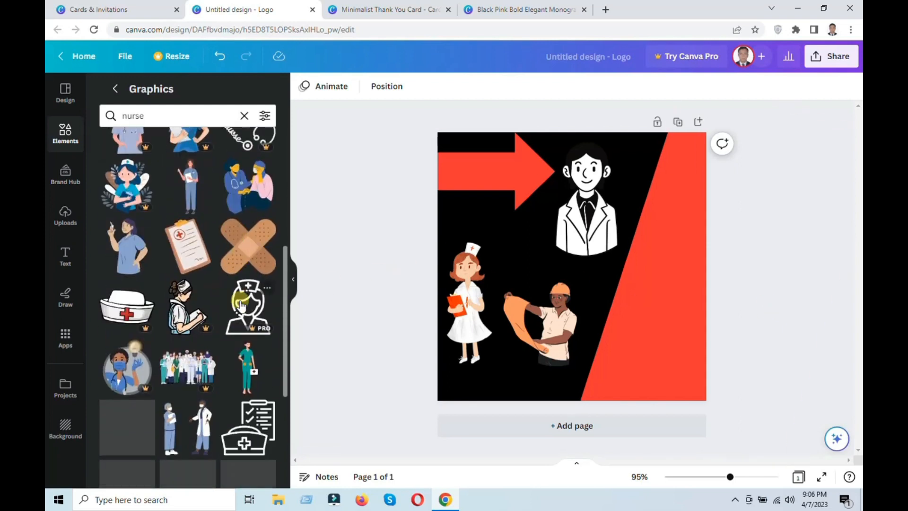
scroll(189, 302, down, 4)
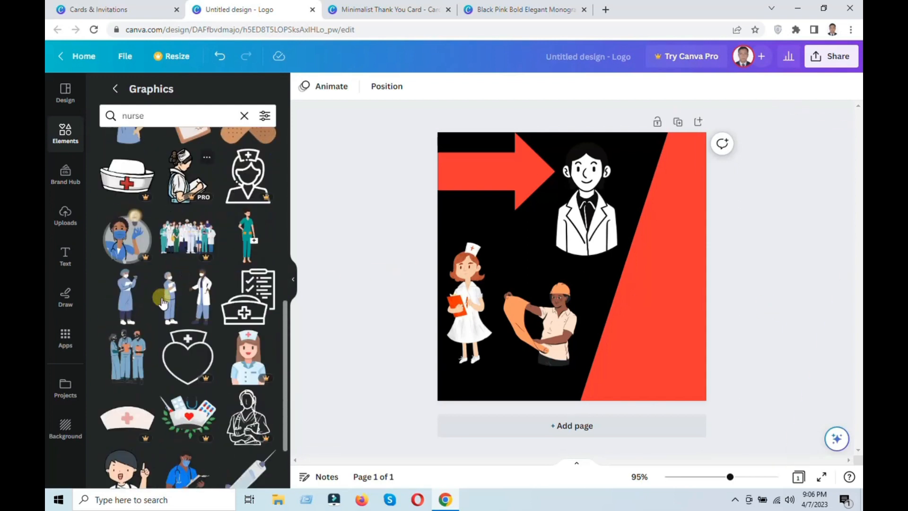
scroll(195, 307, down, 3)
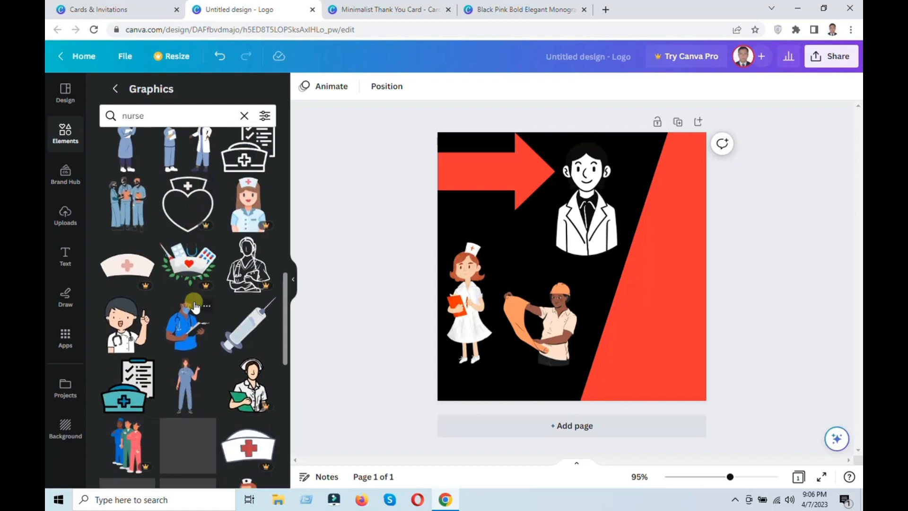
click(241, 326)
drag(626, 213, 524, 251)
click(740, 281)
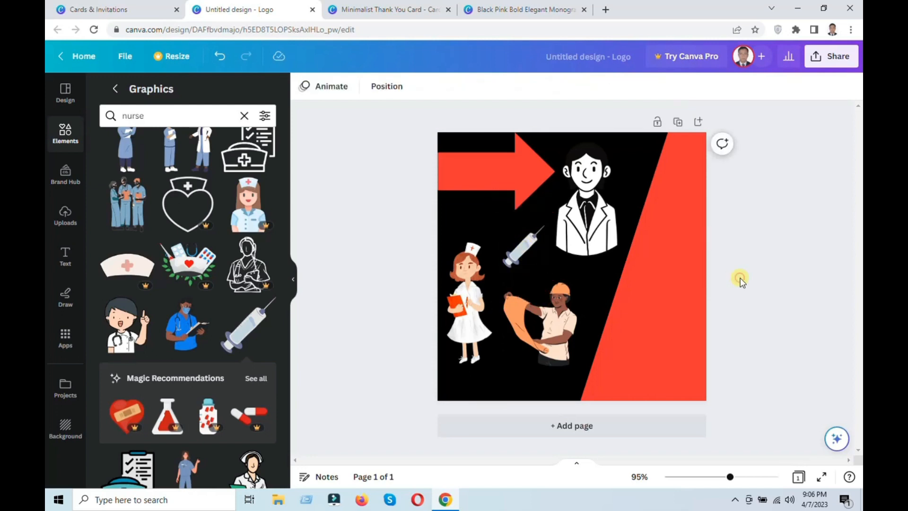
Look at the logo's download options, such as file type and size, and close them without downloading.
click(835, 56)
click(700, 346)
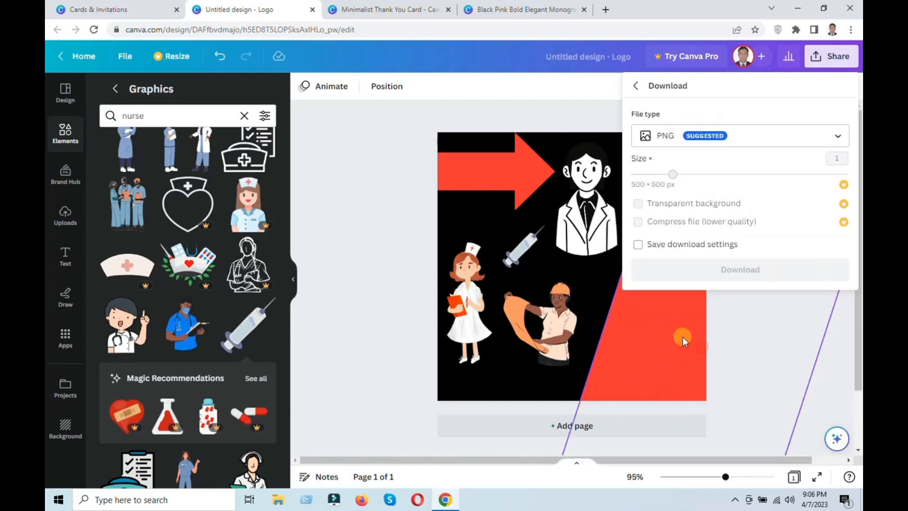
click(350, 161)
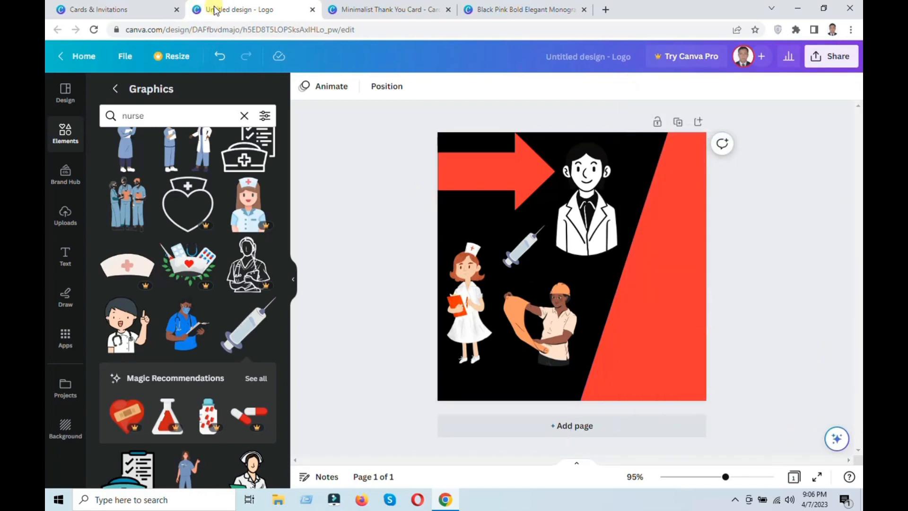
Create a blank YouTube Thumbnail design from the Cards & Invitations page and browse its suggested templates.
click(97, 8)
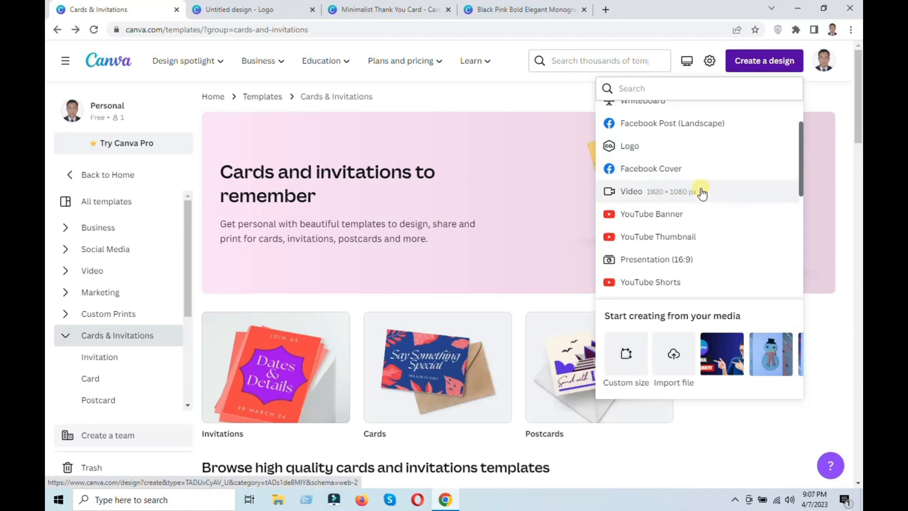
click(661, 243)
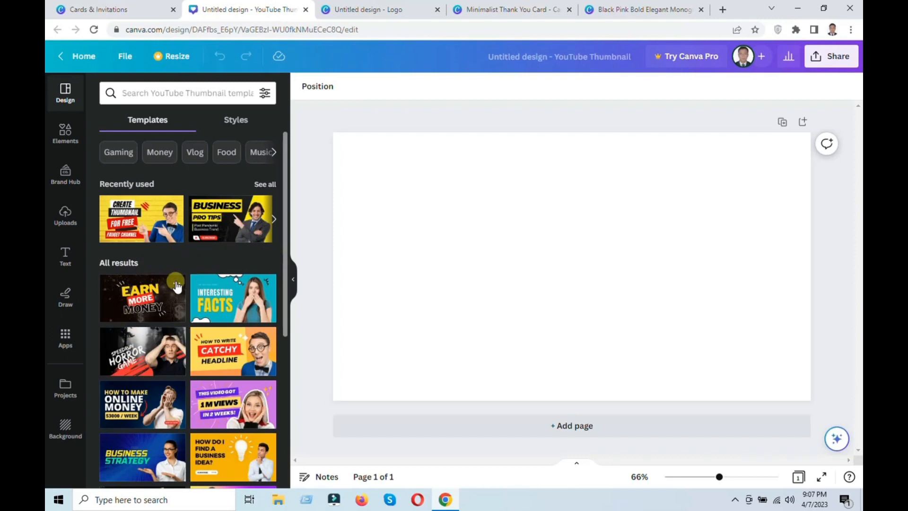
scroll(177, 286, down, 4)
scroll(183, 298, down, 6)
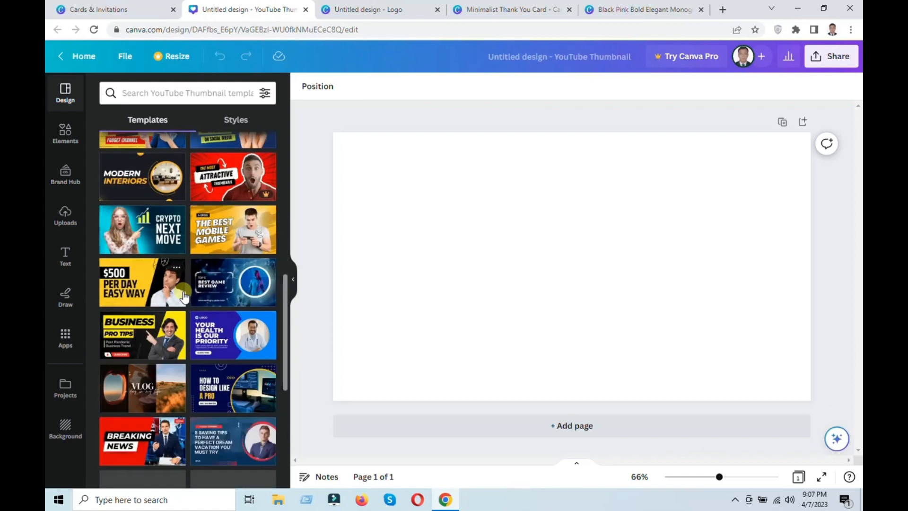
scroll(184, 295, down, 4)
scroll(185, 295, up, 9)
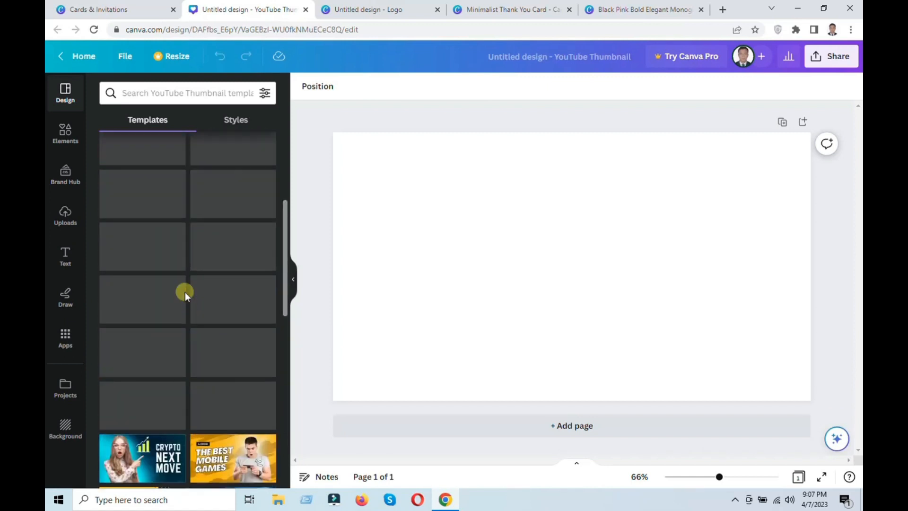
scroll(185, 292, up, 5)
Search the YouTube thumbnail templates for blog and look through the designs.
click(180, 95)
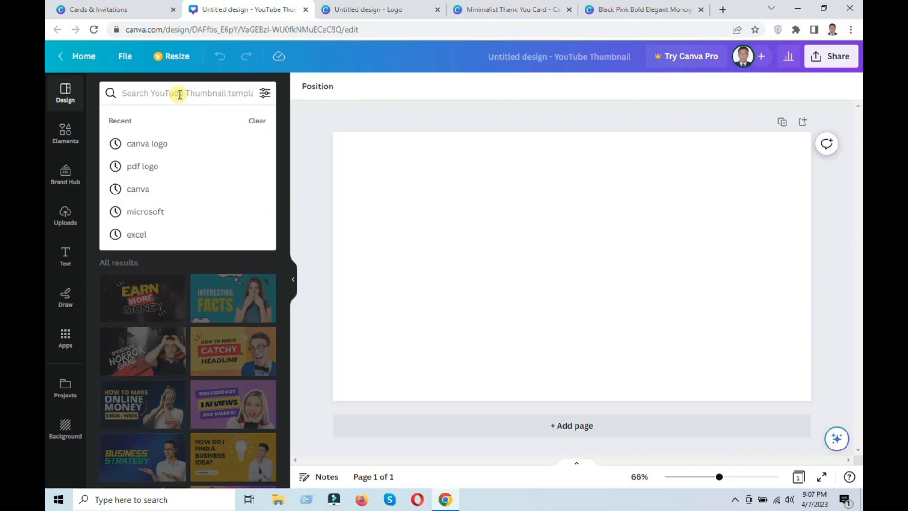
text(blog)
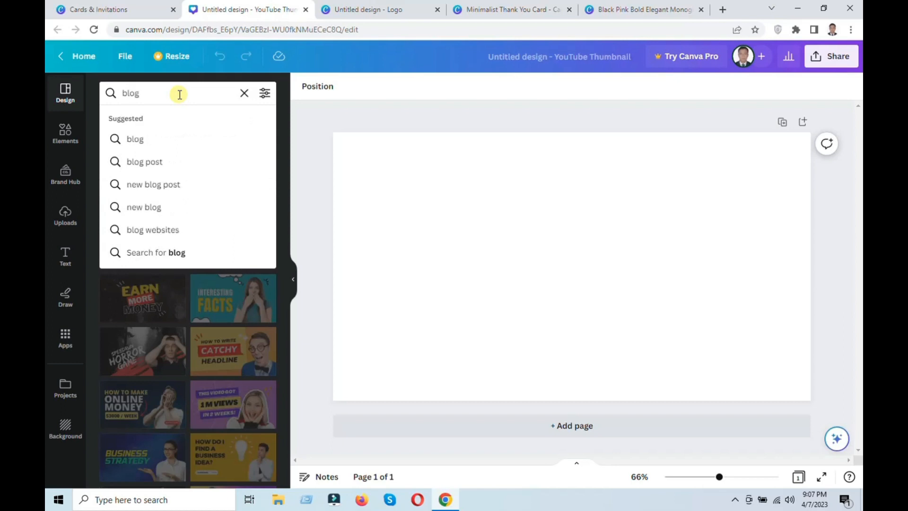
click(164, 139)
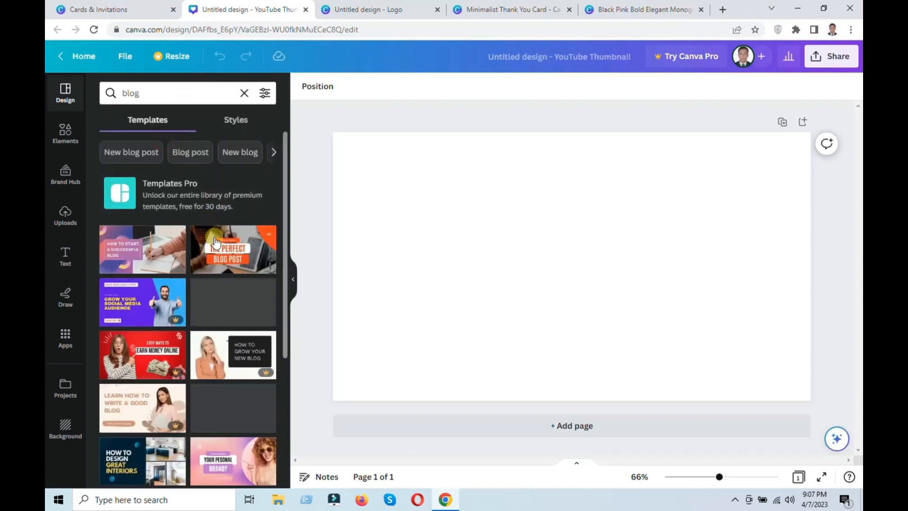
scroll(211, 308, down, 4)
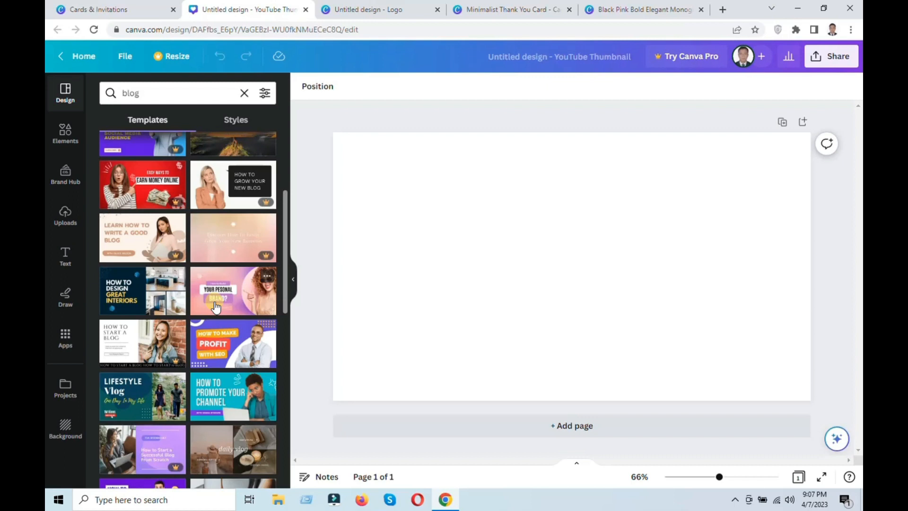
scroll(189, 213, up, 4)
Search the thumbnail templates for cooking and apply the dark pan template titled COOKING to the page.
click(215, 94)
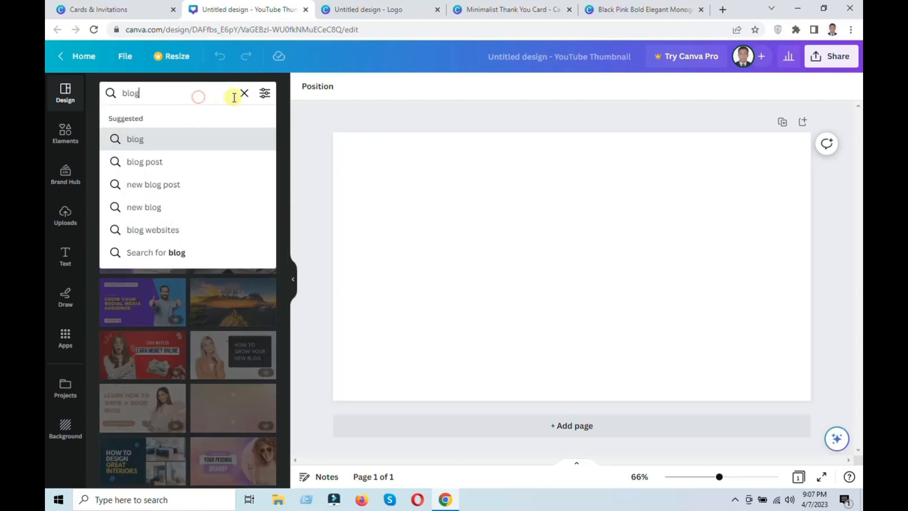
click(244, 93)
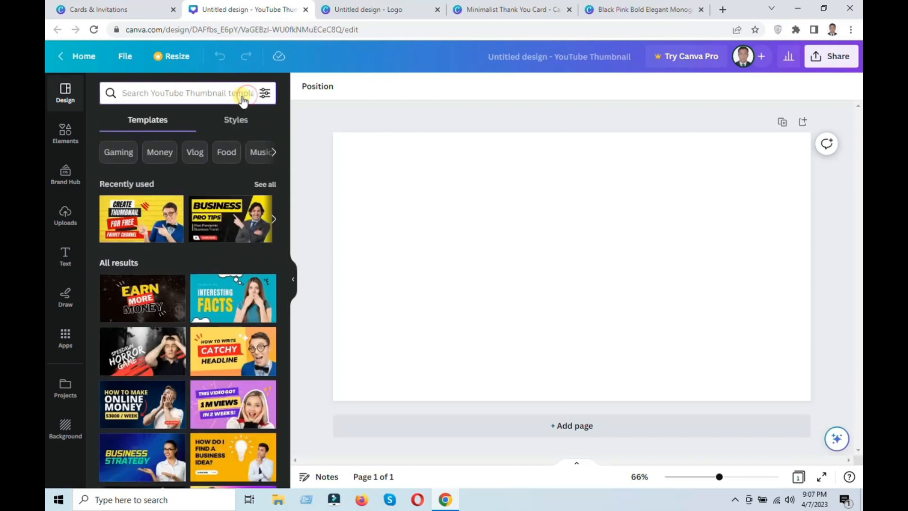
text(cook)
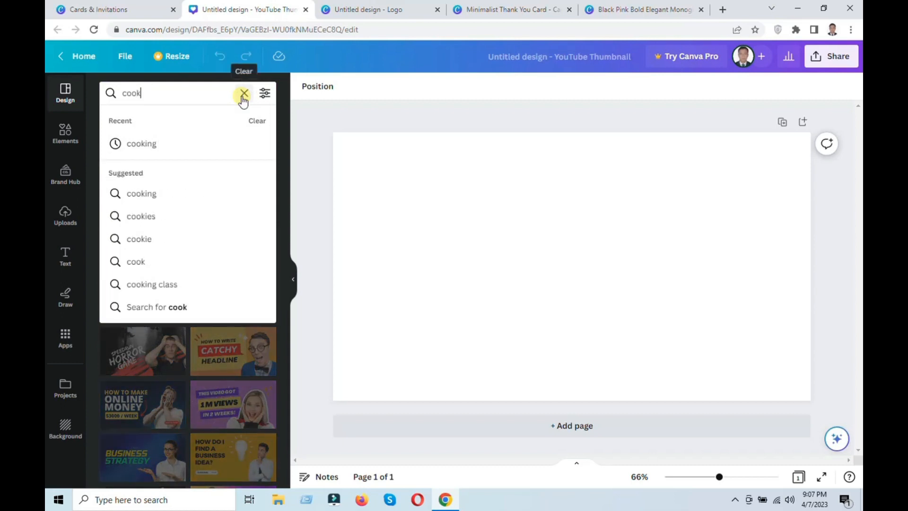
click(128, 143)
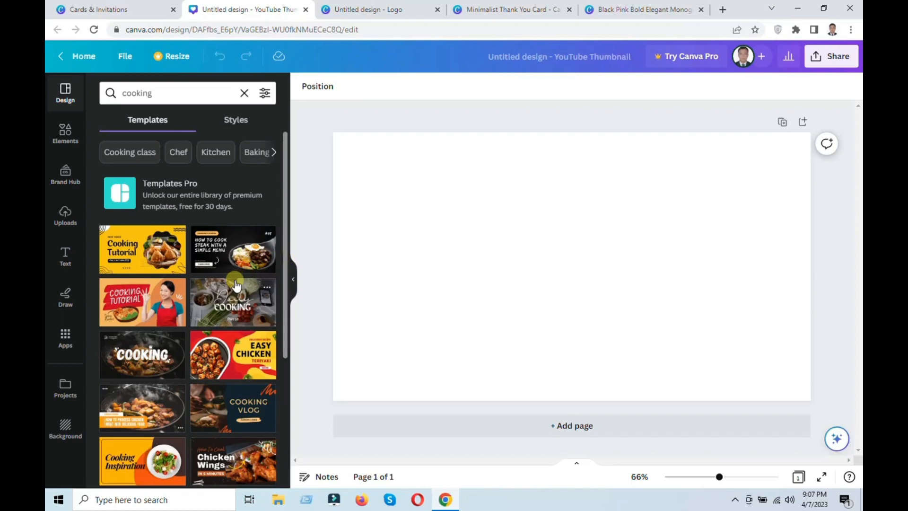
scroll(236, 286, down, 3)
click(157, 200)
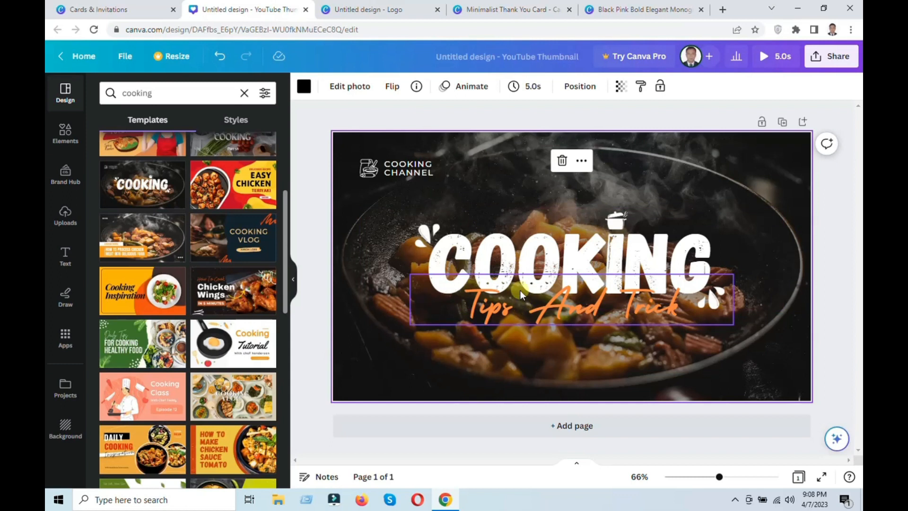
Add LOVE on its own line above COOKING in the thumbnail's title text.
double_click(544, 270)
click(710, 274)
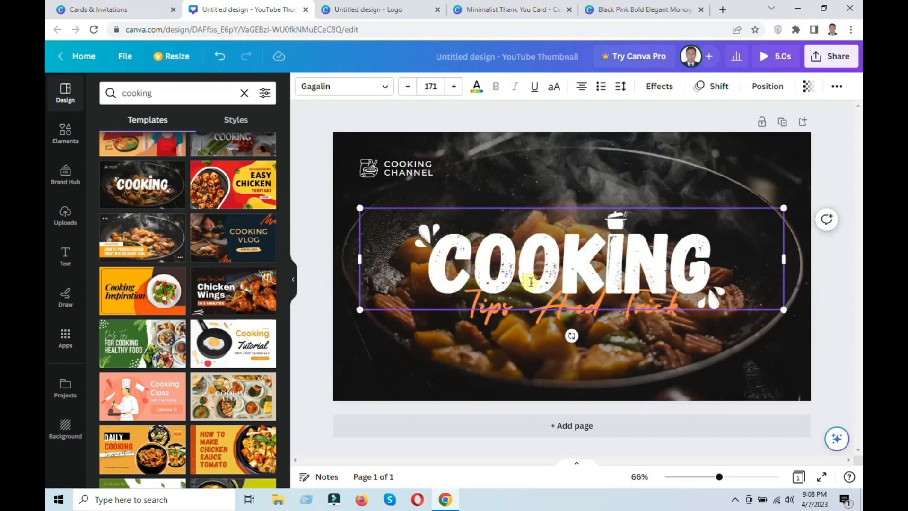
text(LOVE)
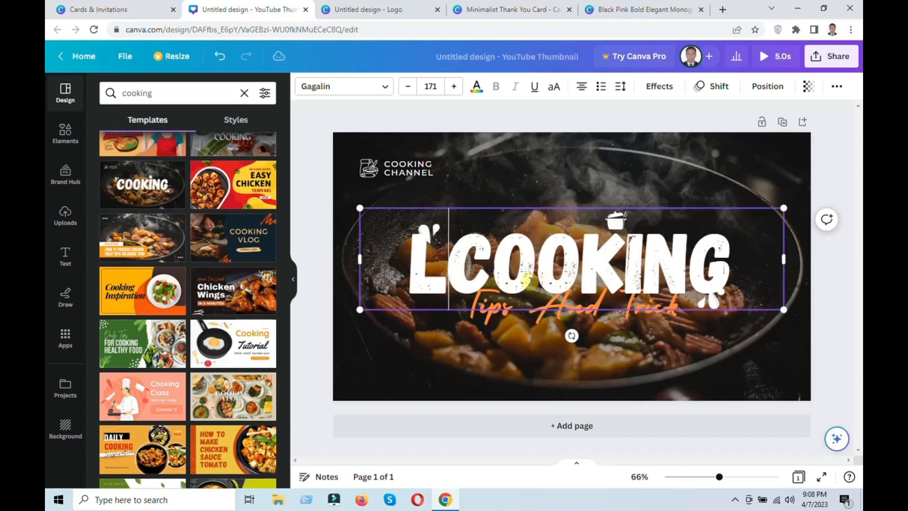
key(Return)
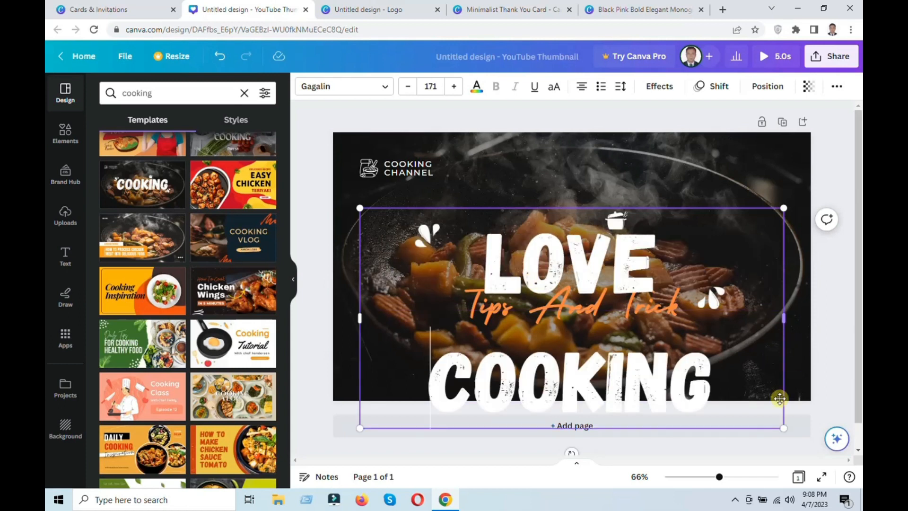
Scale down the two-line LOVE COOKING title and move it up on the thumbnail.
drag(784, 428, 698, 383)
click(407, 86)
click(407, 86)
click(408, 86)
drag(693, 208, 758, 139)
Reduce the font size of both title lines, bringing COOKING to 69, and widen the text box past the page's right edge.
drag(689, 336, 480, 218)
click(407, 87)
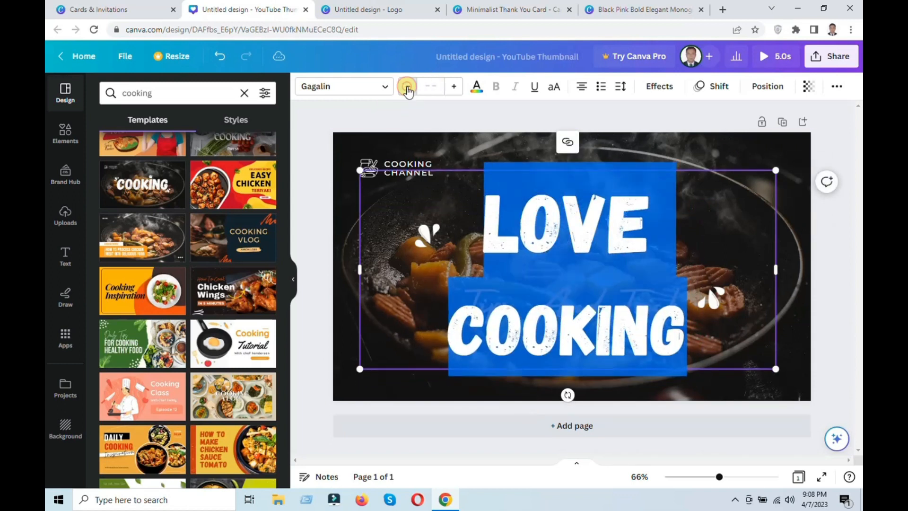
click(407, 86)
click(407, 86)
click(407, 86)
click(407, 86)
click(408, 86)
click(408, 86)
click(407, 86)
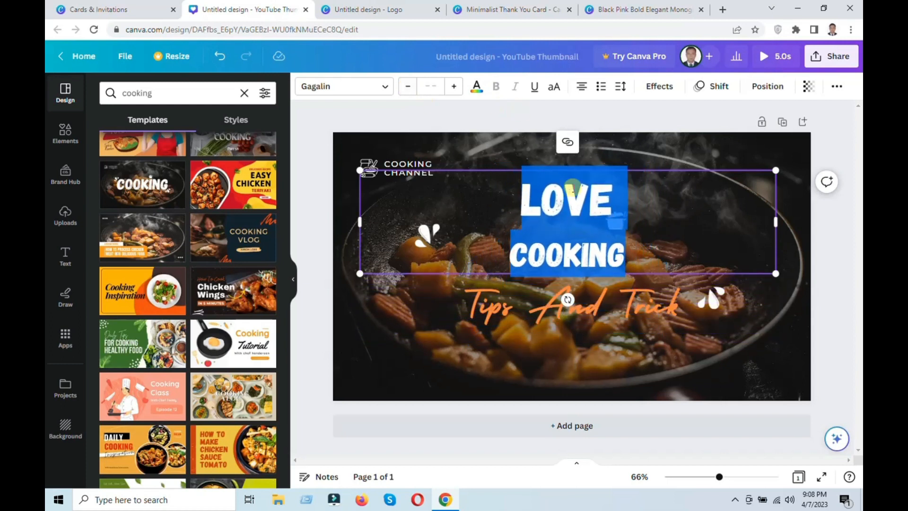
click(591, 242)
drag(776, 224, 850, 210)
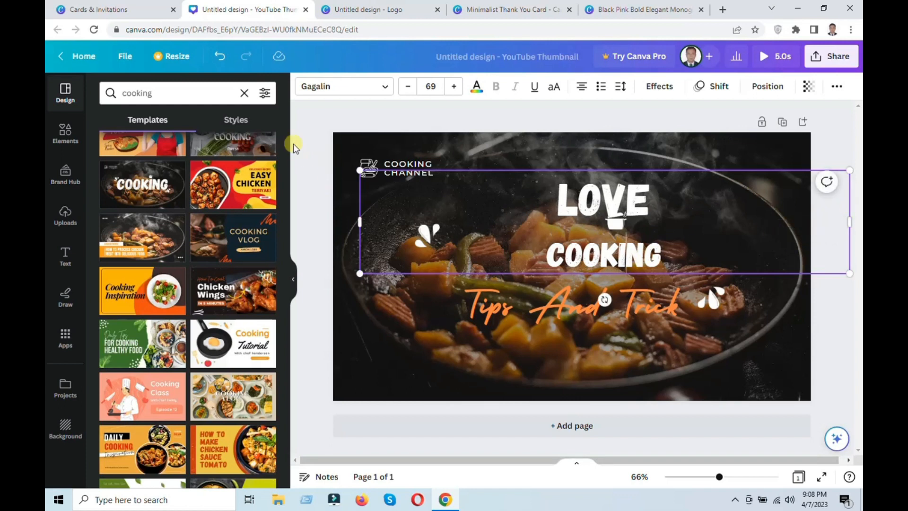
Create a blank Facebook Post (Landscape) design from the Cards & Invitations page.
click(144, 8)
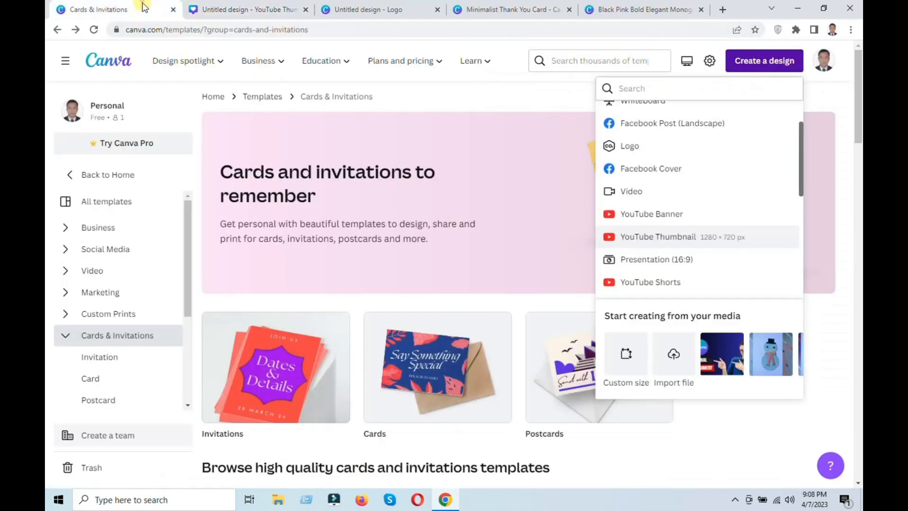
click(510, 88)
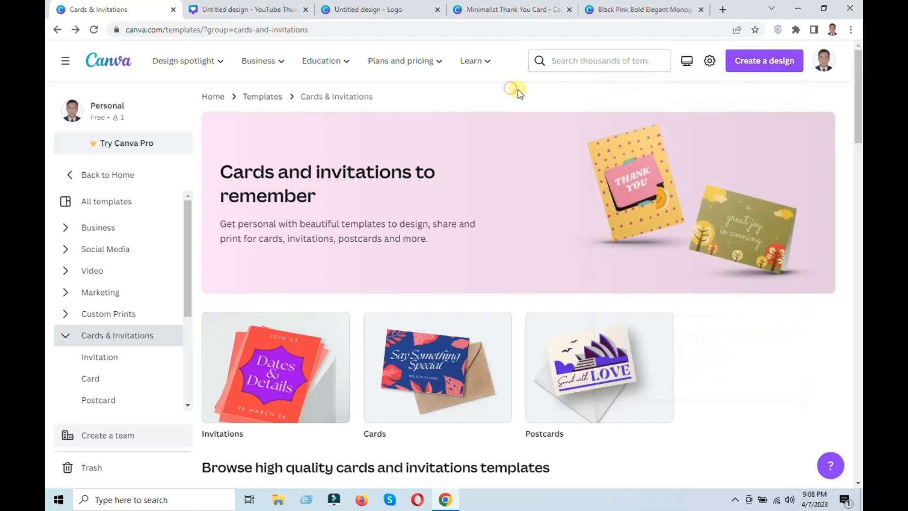
click(776, 60)
scroll(650, 220, down, 2)
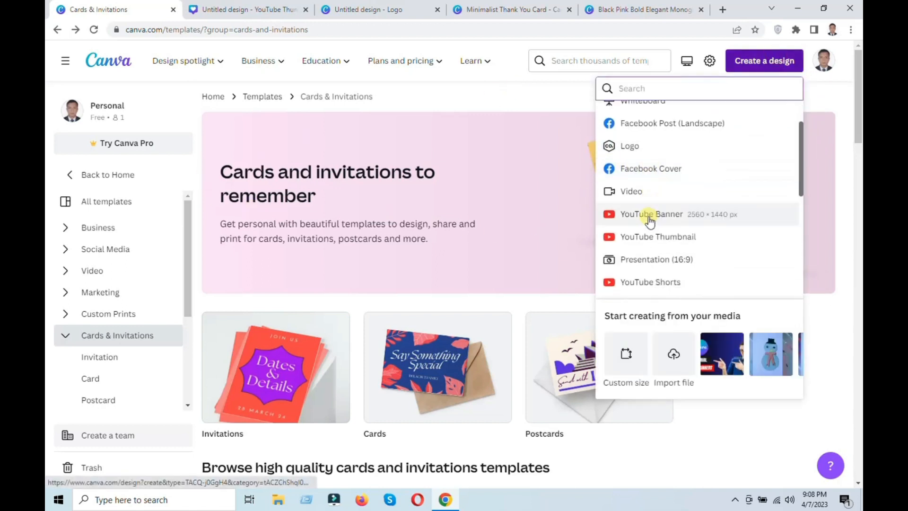
click(668, 125)
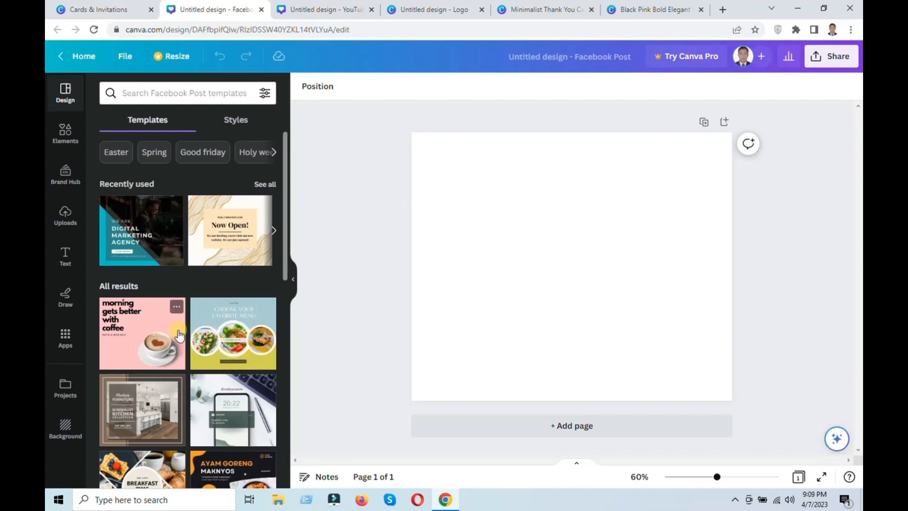
Browse the Facebook post templates and apply the recently used DIGITAL MARKETING AGENCY template to the page.
scroll(179, 335, down, 1)
scroll(147, 265, up, 1)
click(142, 236)
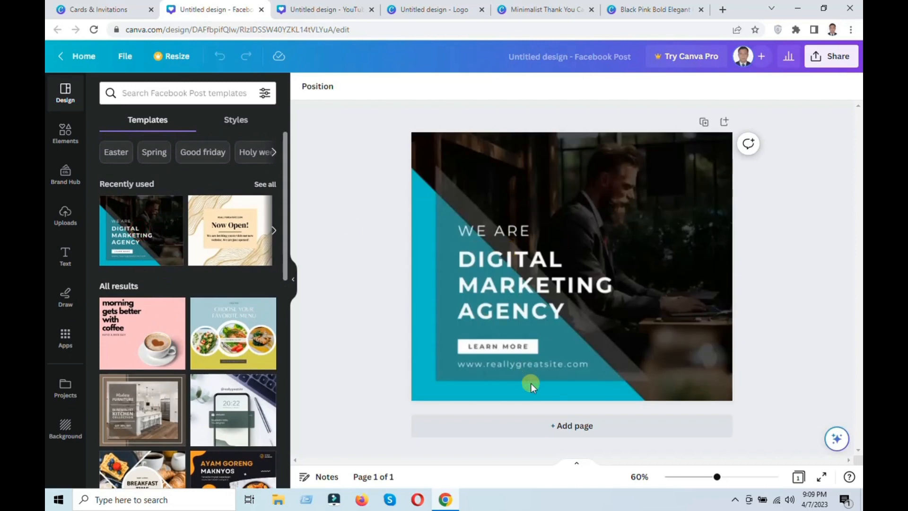
Replace AGENCY with EXPERT in the post's DIGITAL MARKETING heading.
click(518, 297)
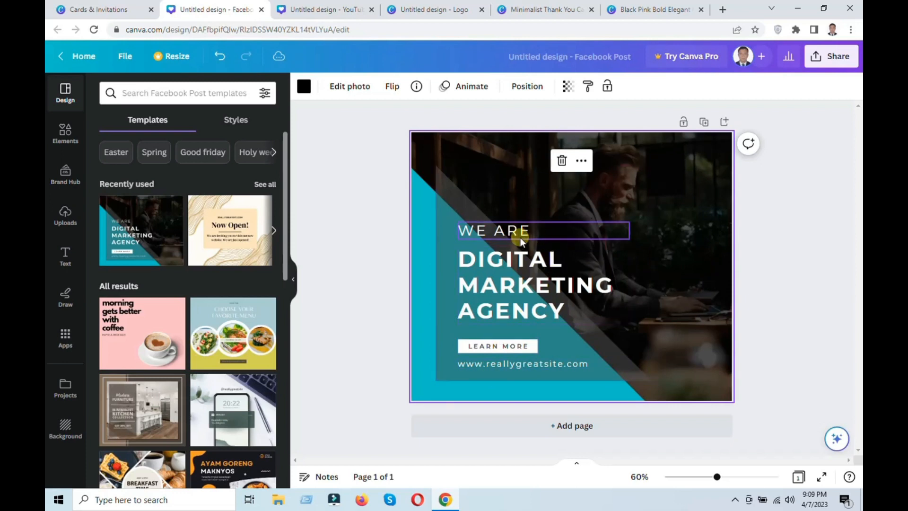
double_click(551, 307)
drag(576, 306, 538, 314)
key(BackSpace)
key(BackSpace)
key(BackSpace)
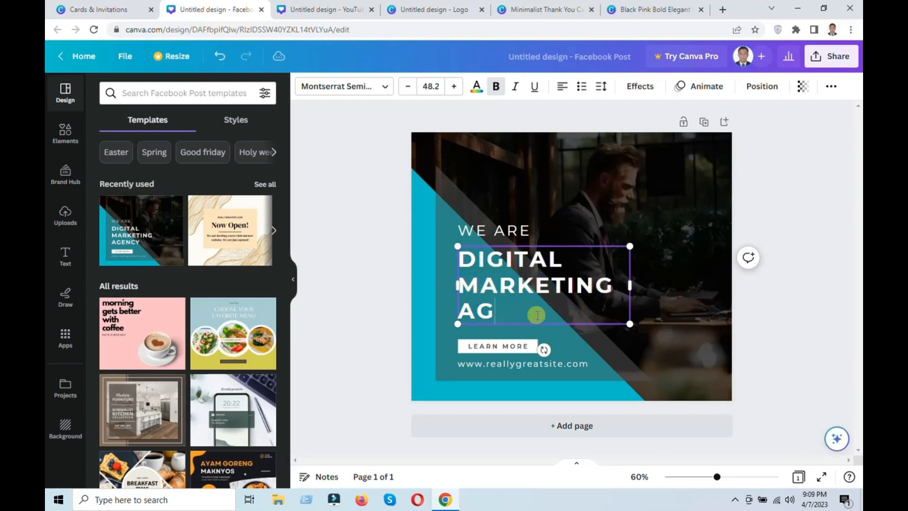
key(BackSpace)
text(EXPERT)
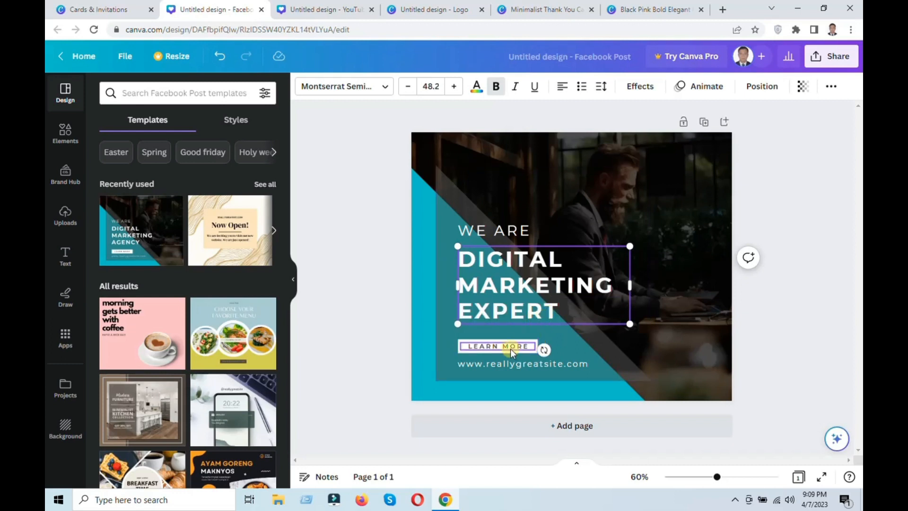
Delete the LEARN MORE label and the white box behind it.
click(510, 347)
key(Delete)
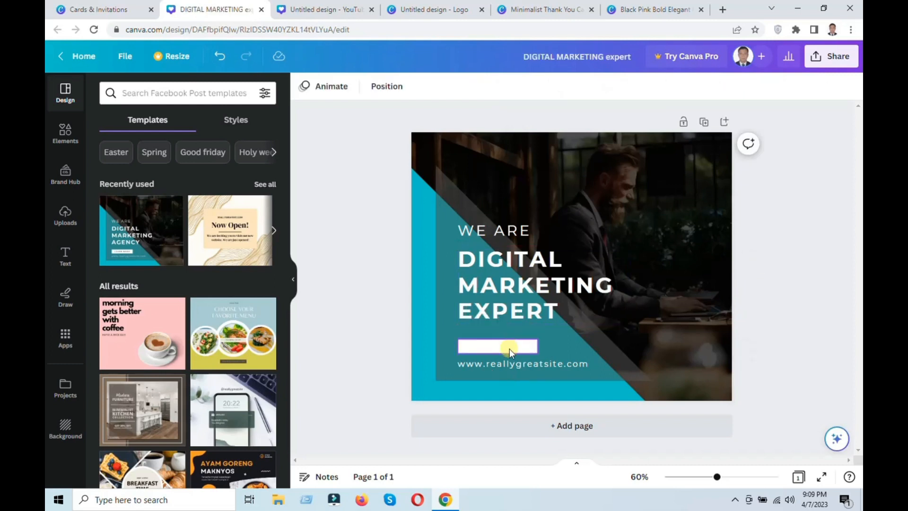
key(Delete)
Replace the website address at the bottom of the post with "Please cal us to know".
click(512, 361)
click(560, 360)
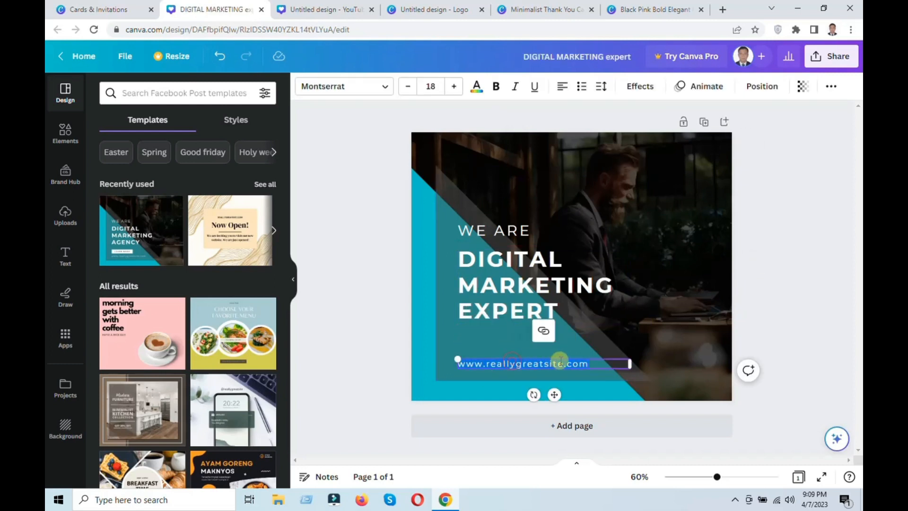
click(593, 362)
key(BackSpace)
key(BackSpace)
key(BackSpace)
key(BackSpace)
key(BackSpace)
key(BackSpace)
key(BackSpace)
key(BackSpace)
key(BackSpace)
key(BackSpace)
key(BackSpace)
key(BackSpace)
key(BackSpace)
key(BackSpace)
key(BackSpace)
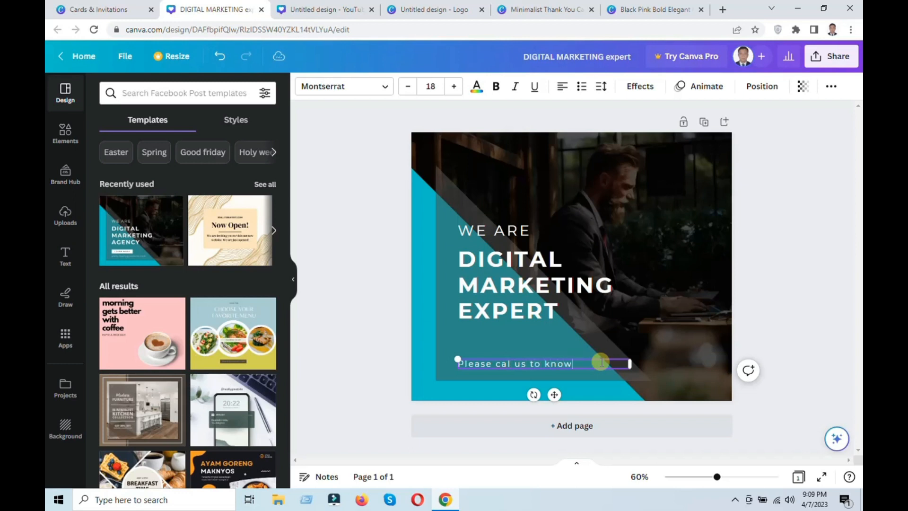
Delete all elements and the background photo from the post, and apply the pink "morning gets better with coffee" template.
click(686, 243)
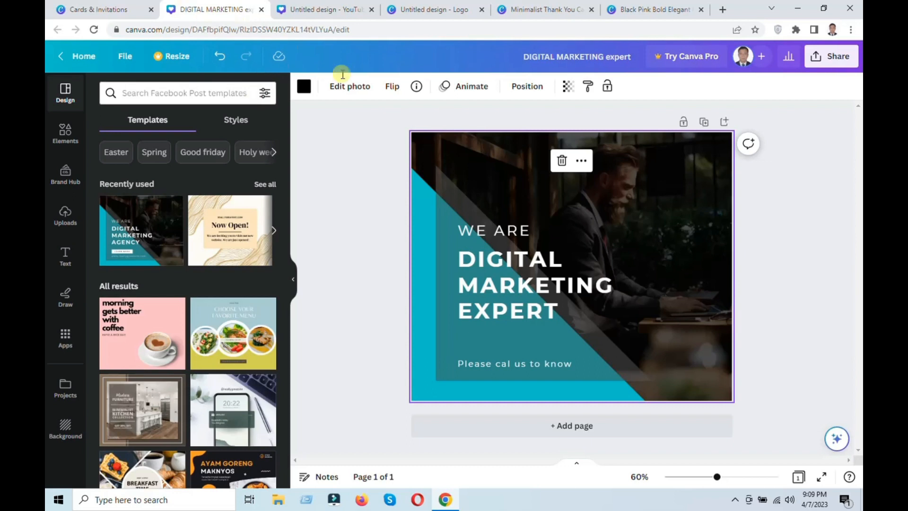
scroll(227, 289, down, 3)
click(139, 170)
click(583, 215)
drag(797, 185, 296, 429)
key(Delete)
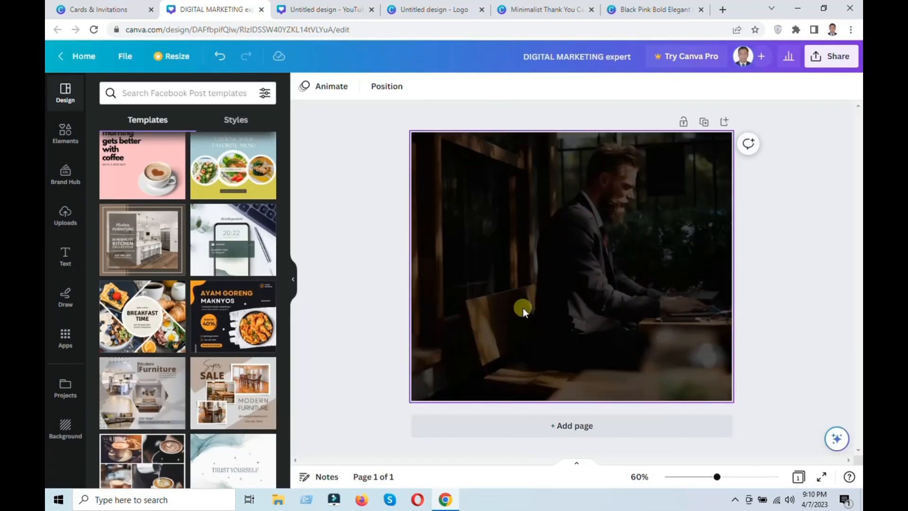
click(523, 310)
key(Delete)
click(147, 153)
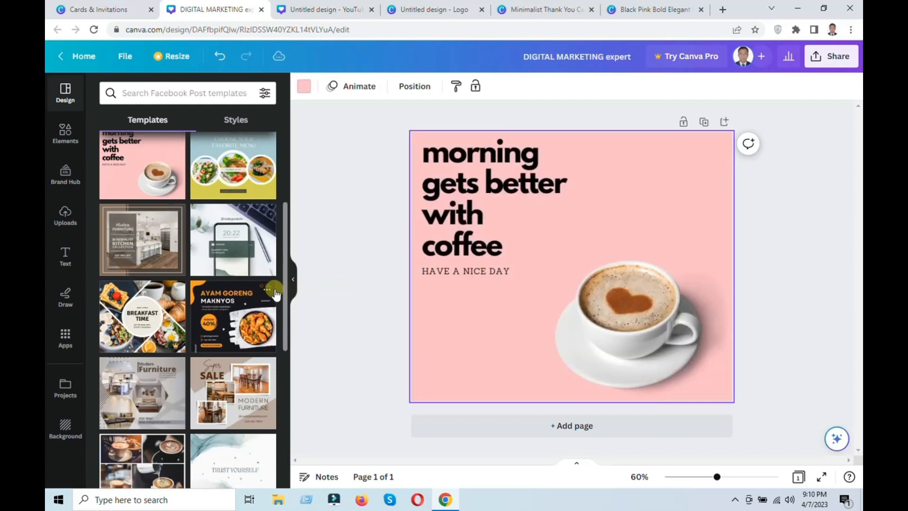
Return to the Cards & Invitations page and look through the design types available for a new design.
click(92, 10)
scroll(681, 199, down, 2)
scroll(694, 217, down, 4)
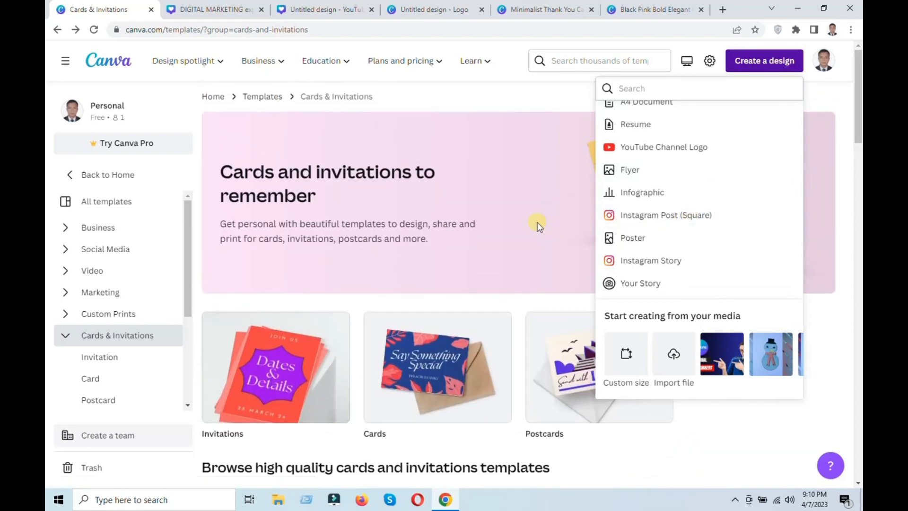
Open the Videos templates in the Video category and browse the available designs.
click(109, 274)
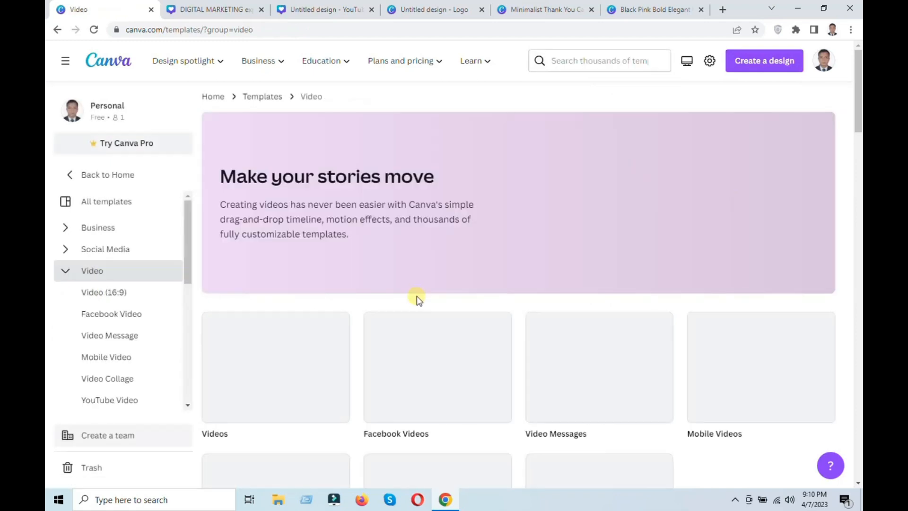
scroll(444, 283, down, 2)
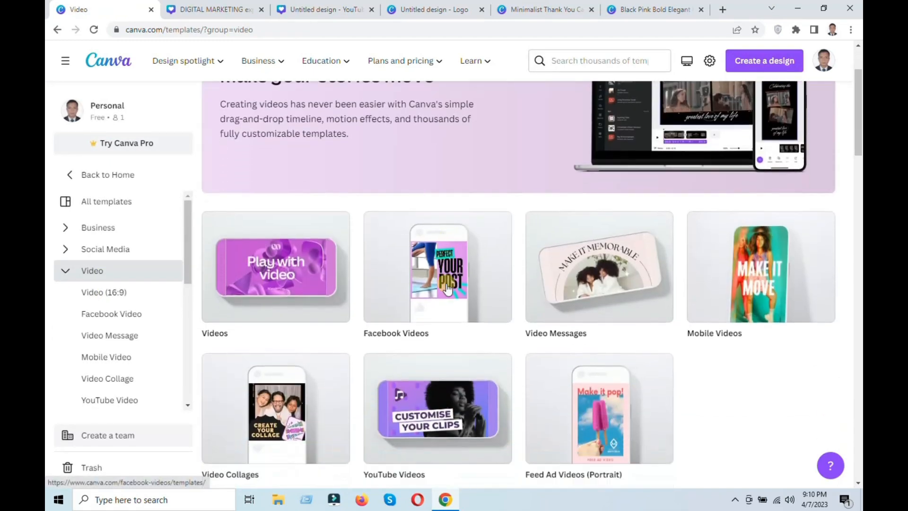
click(311, 273)
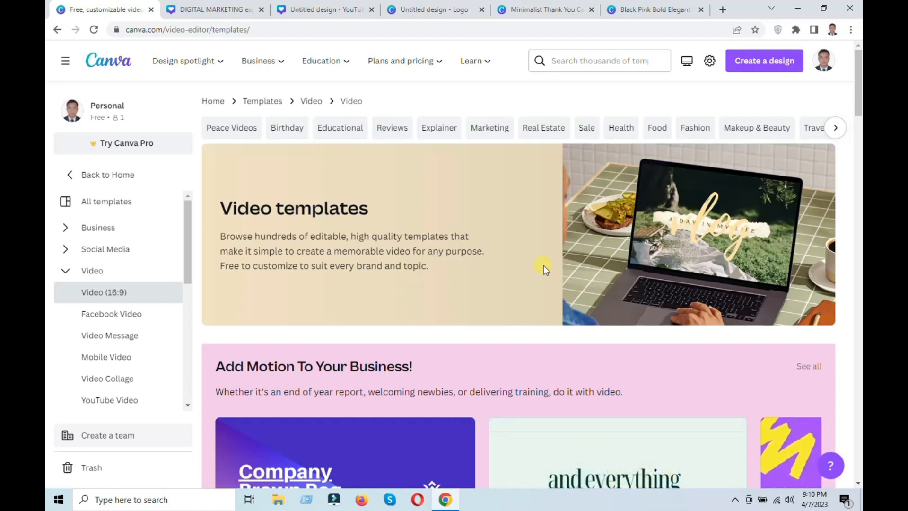
scroll(544, 268, down, 3)
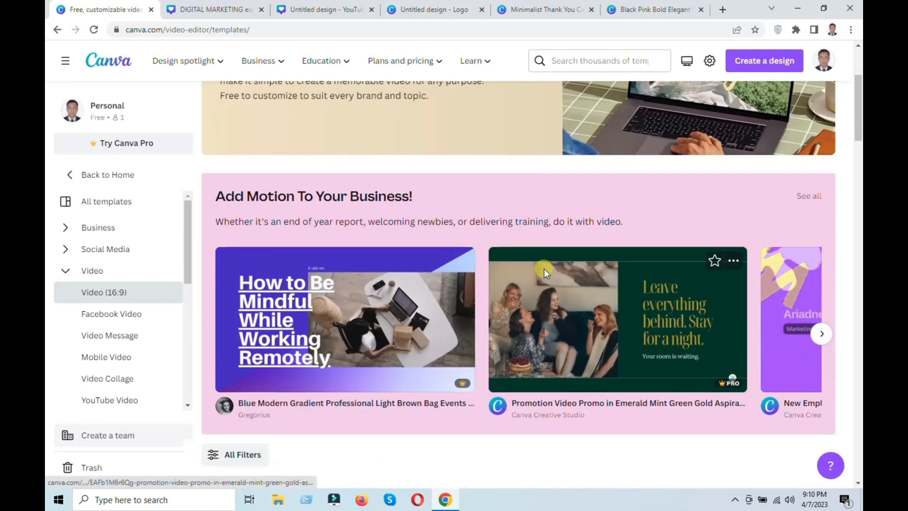
scroll(544, 269, down, 6)
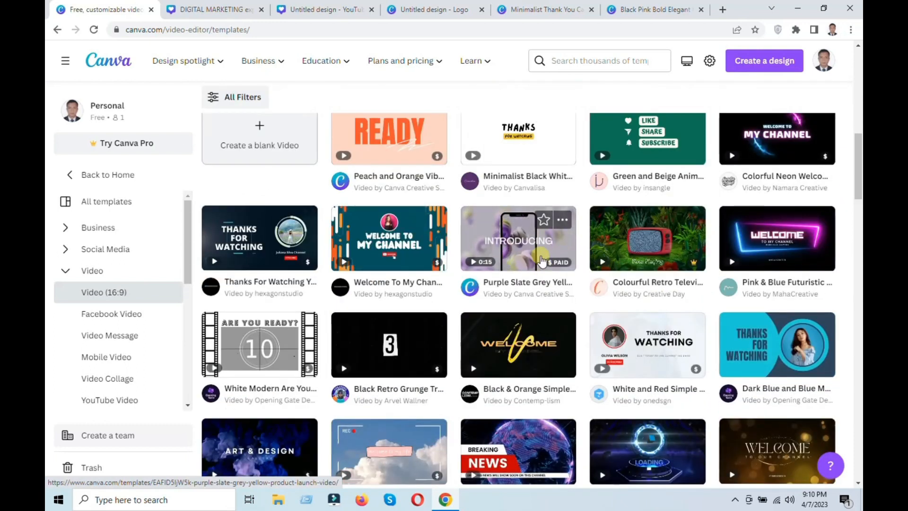
Preview the Minimalist Black White Thanks For Watching outro template, and open the similar green Like Share Subscribe template.
click(533, 142)
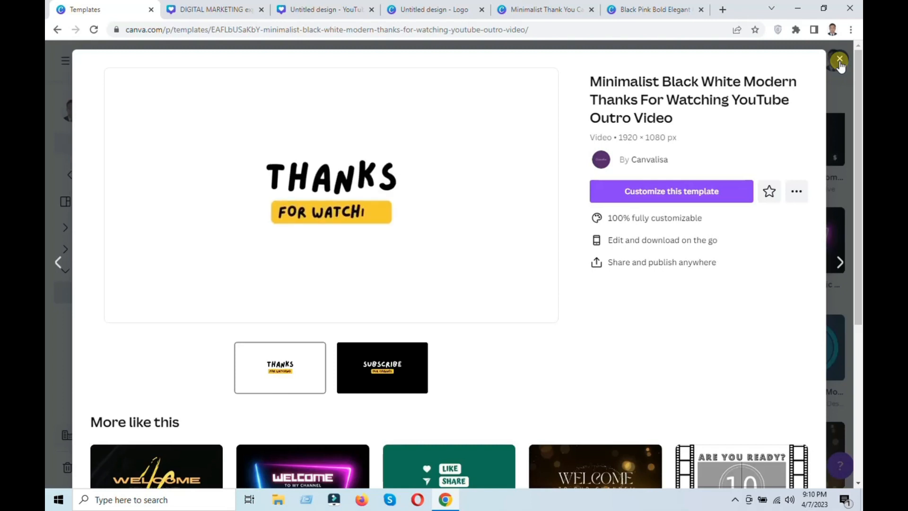
click(489, 469)
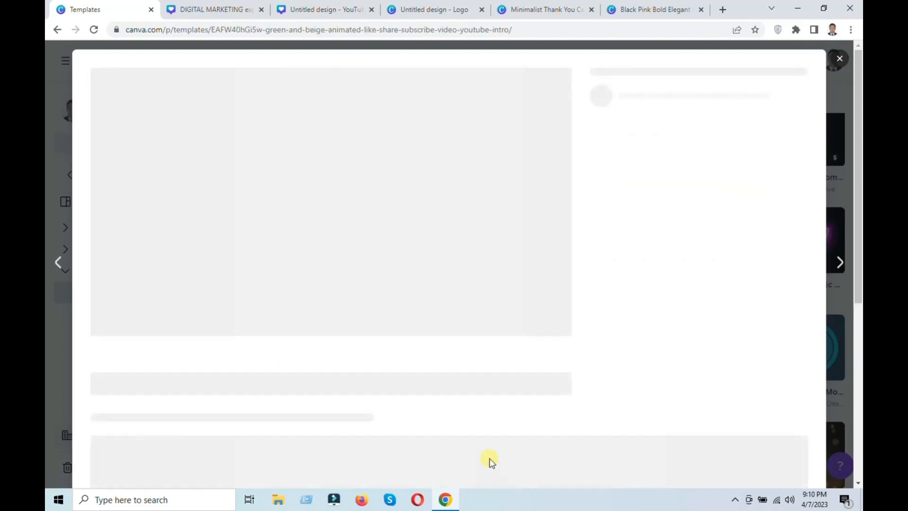